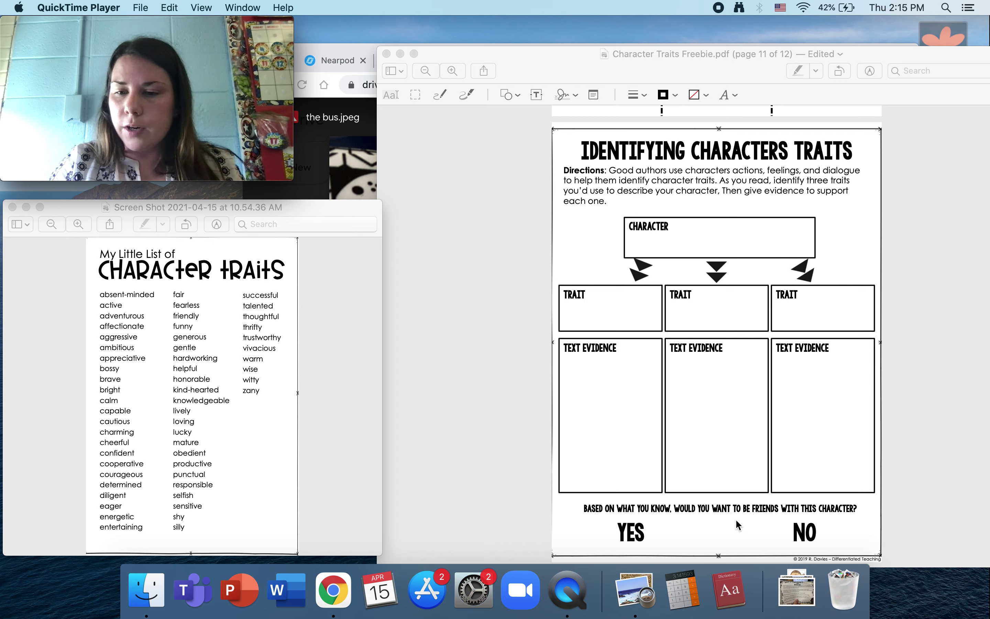
Step: Bring the bus.jpeg story image in Google Drive to the front
left_click(352, 164)
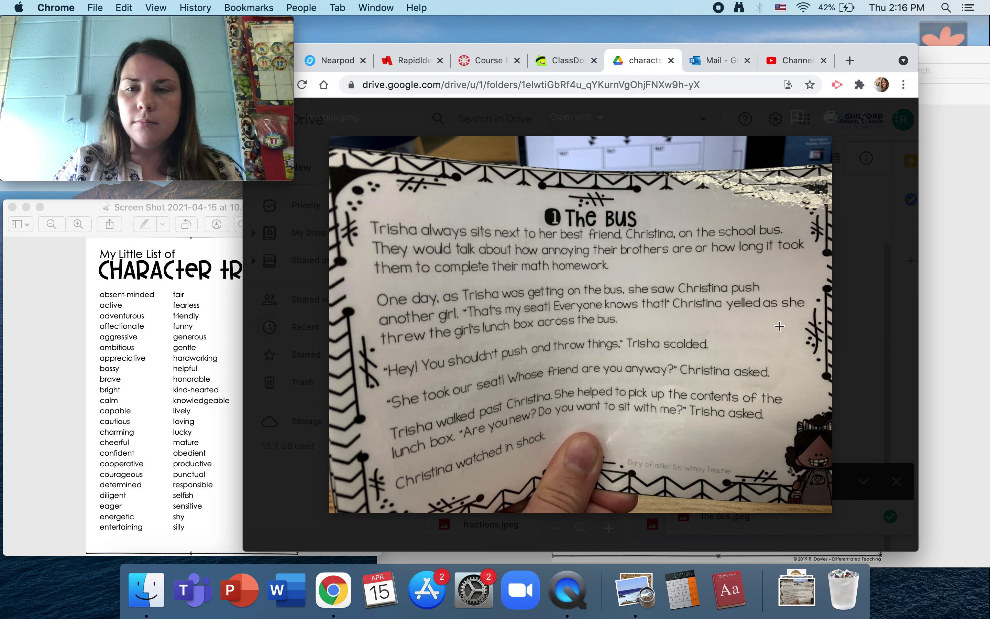
Step: After reading The Bus story, return to the Character Traits Freebie PDF organizer
left_click(962, 250)
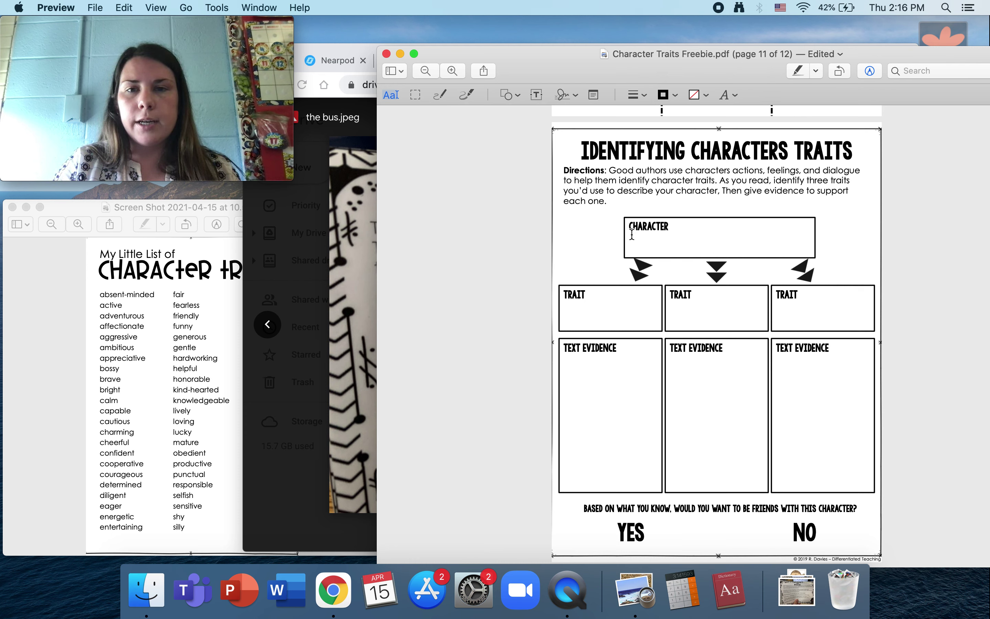
Step: Add a red text box reading 'Trisha' inside the CHARACTER box
left_click(537, 95)
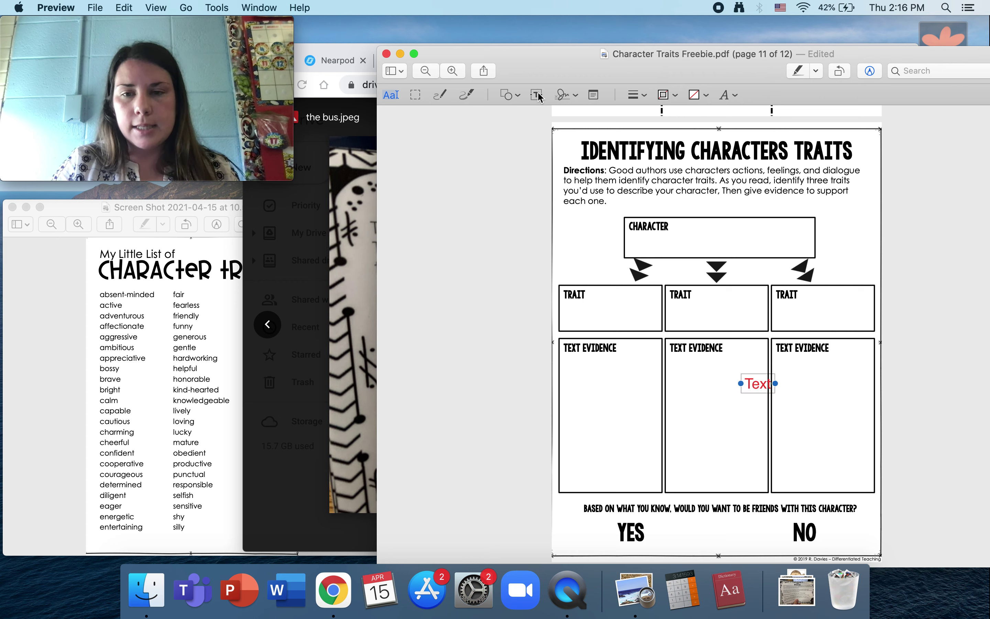
left_click(759, 398)
left_click(758, 388)
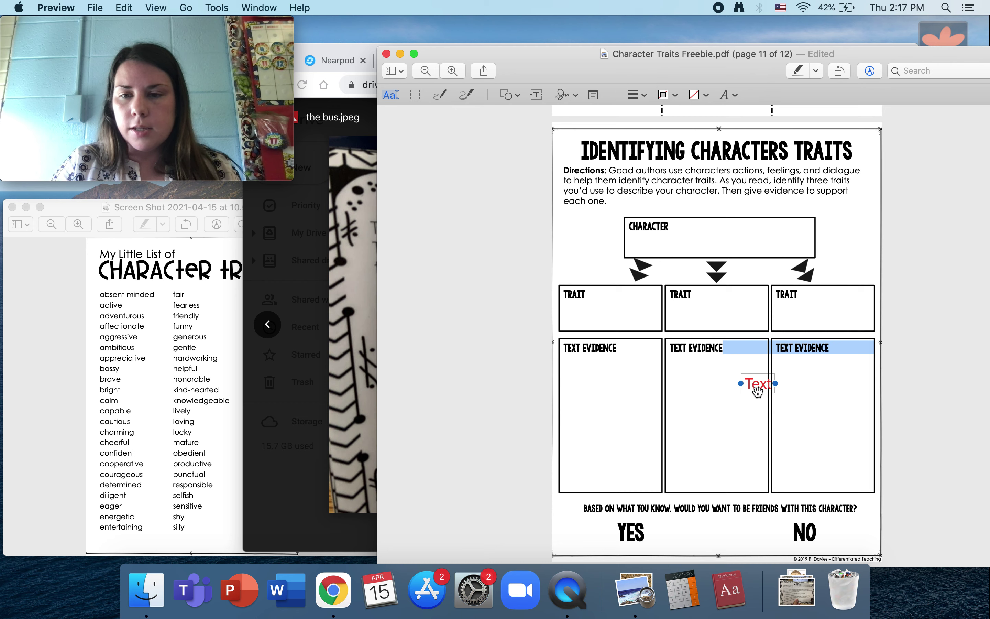
left_click_drag(757, 392, 719, 237)
double_click(718, 237)
type("Trisha")
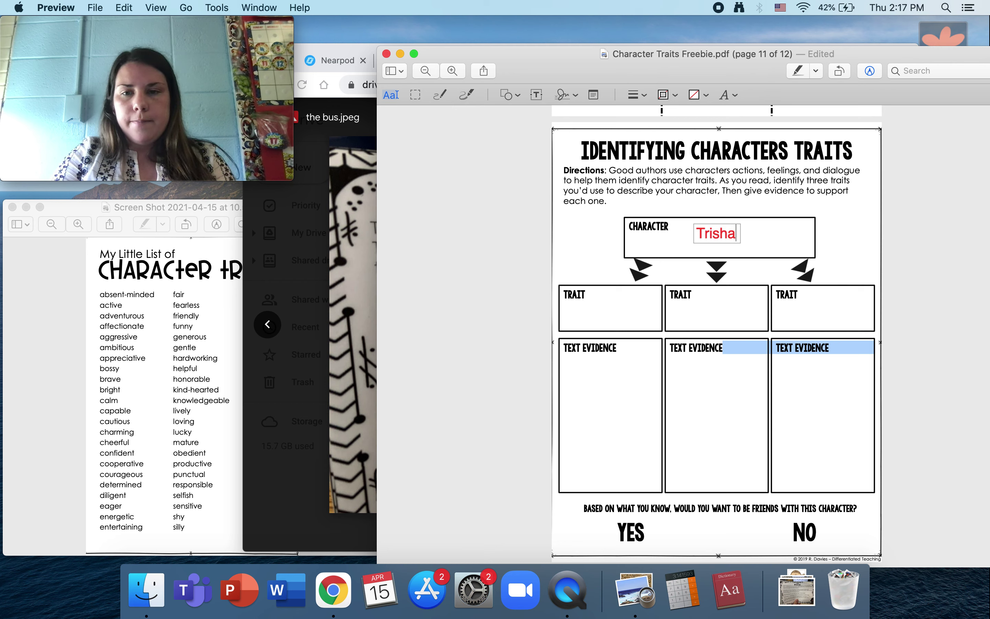
Step: Check The Bus story again, then bring the character traits list forward
left_click(339, 251)
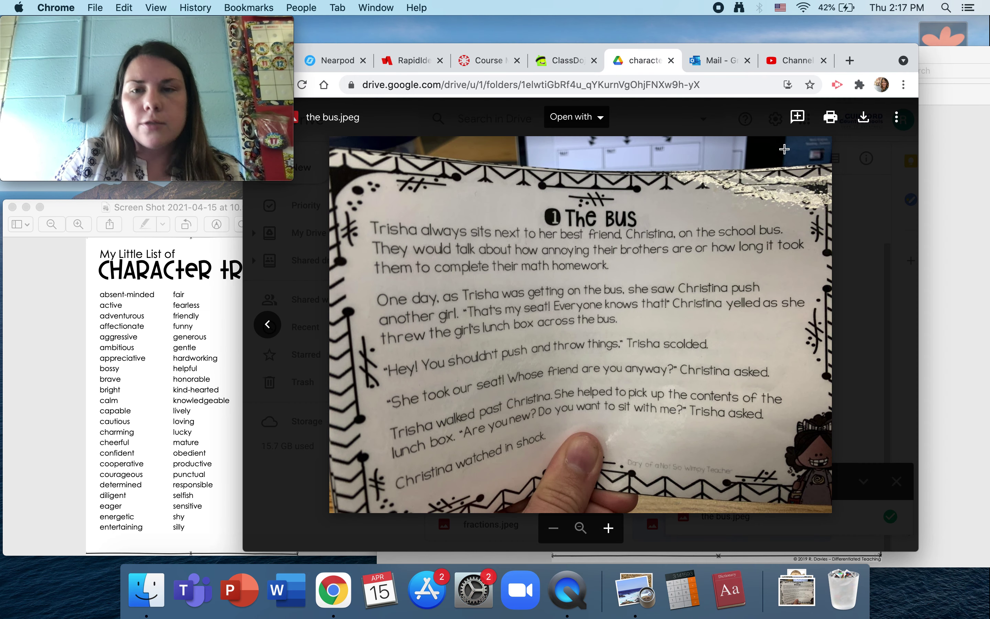
left_click(973, 126)
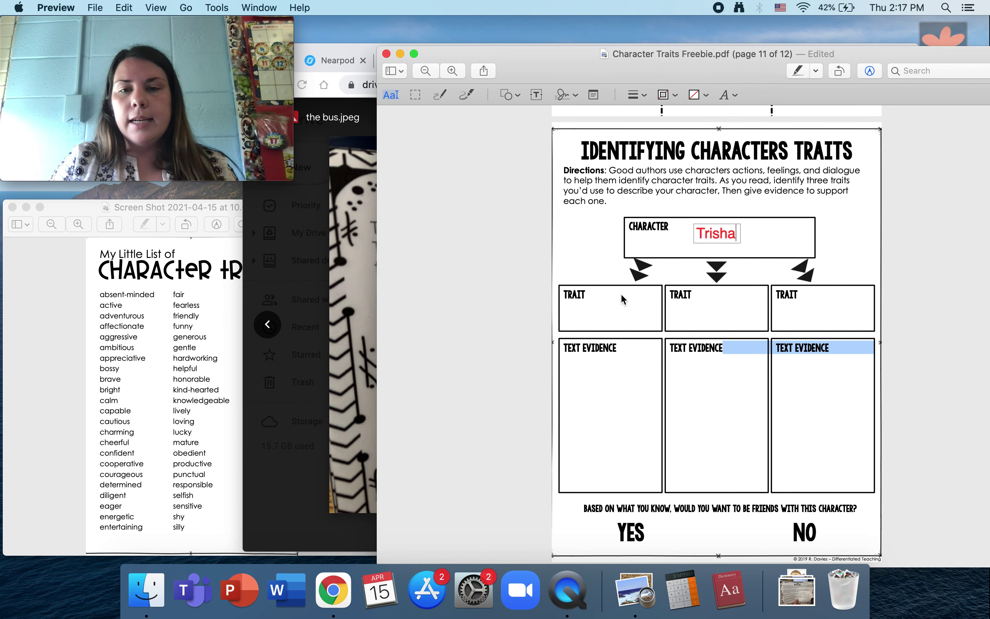
left_click(198, 338)
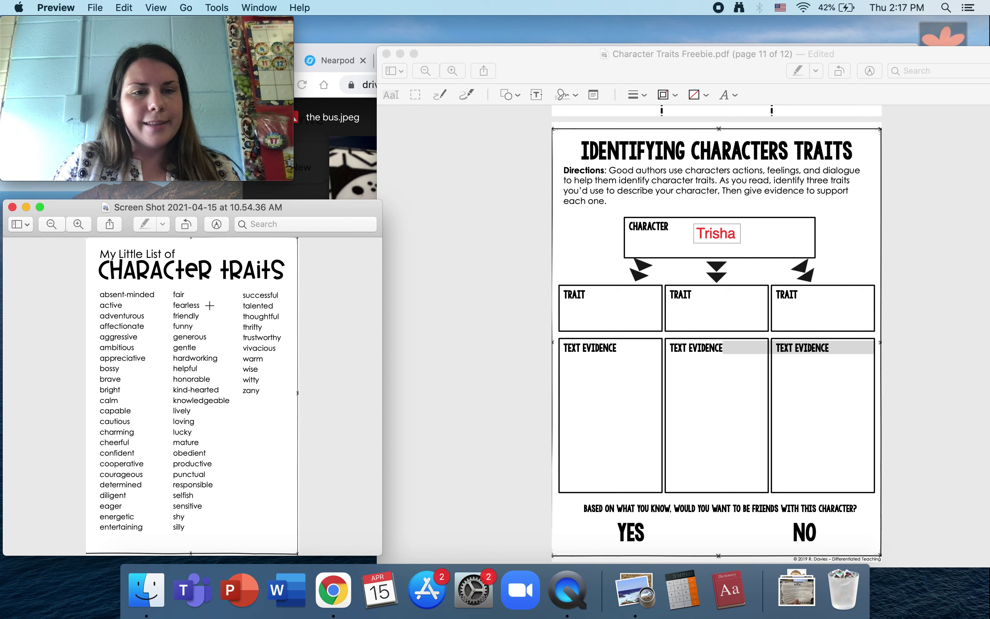
Step: Put a red text box reading 'Brave' in the first TRAIT box
left_click_drag(288, 203, 268, 206)
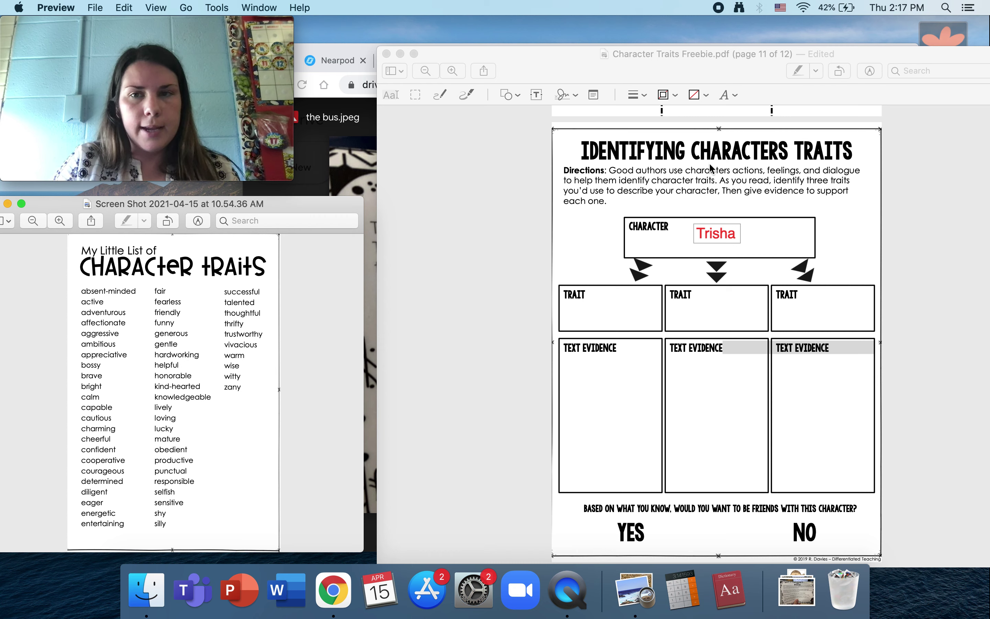
left_click(713, 78)
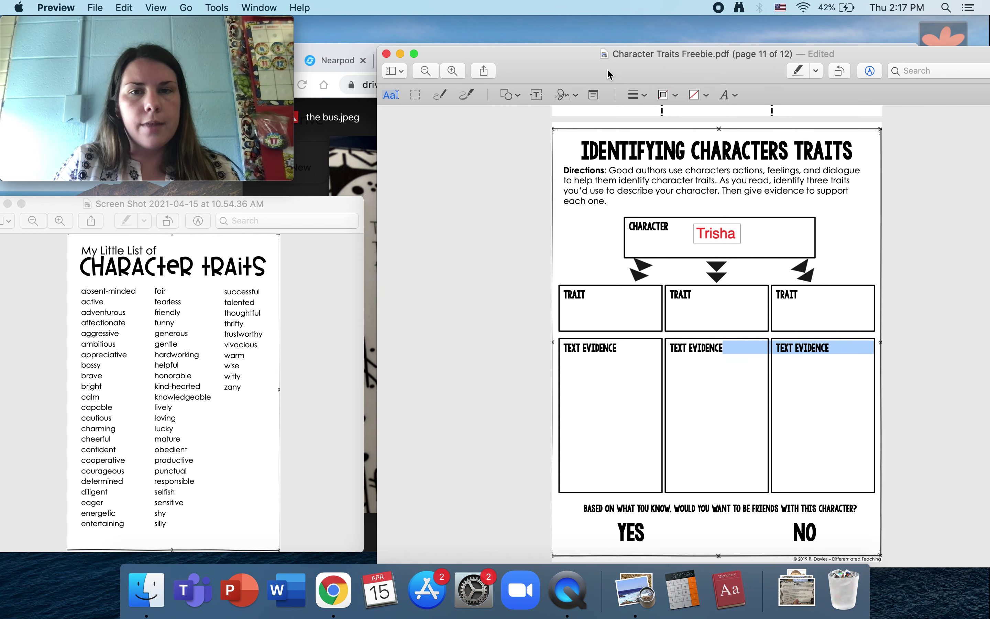
left_click(538, 94)
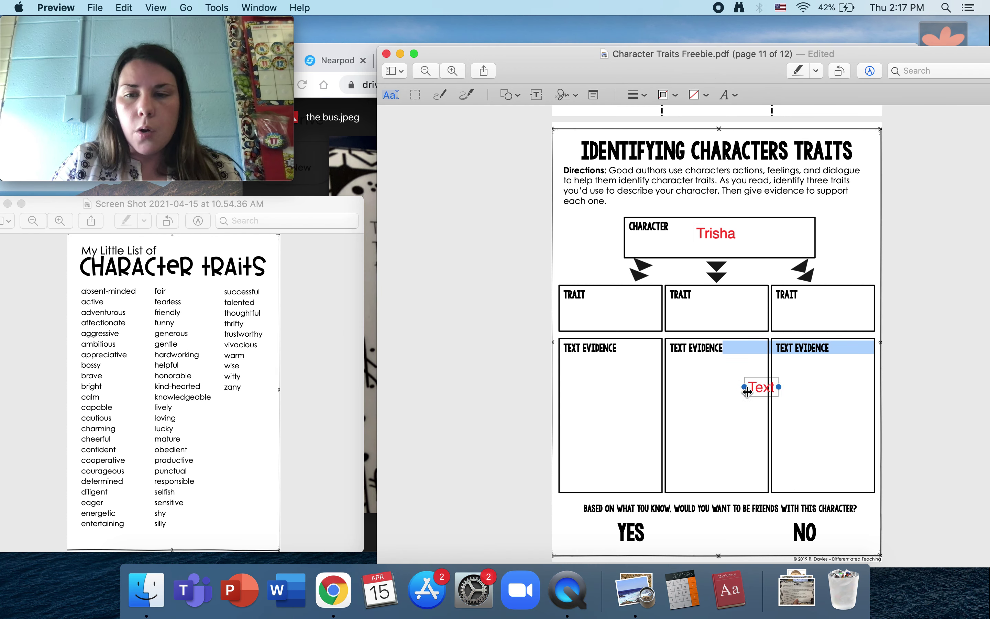
left_click_drag(761, 395, 612, 311)
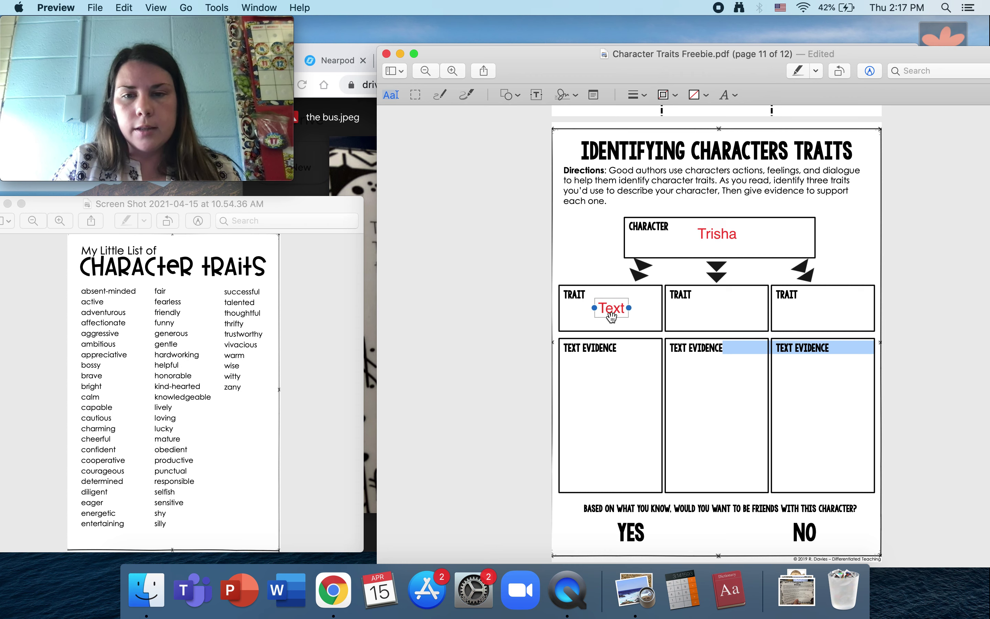
double_click(612, 311)
type("Brave")
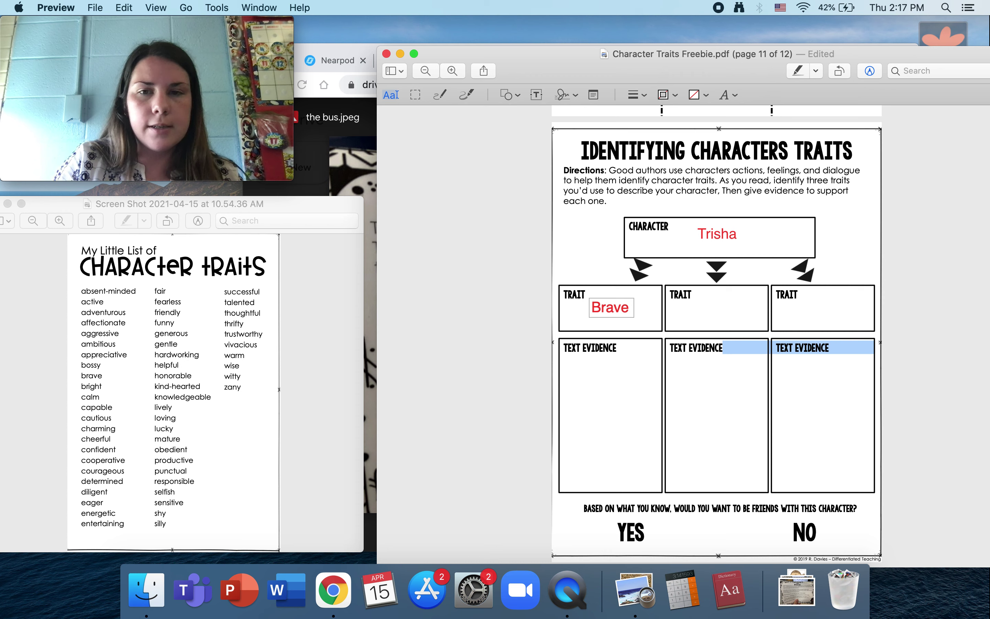
Step: Write 'Helpful' in the middle TRAIT box, then glance back at the story
left_click(536, 95)
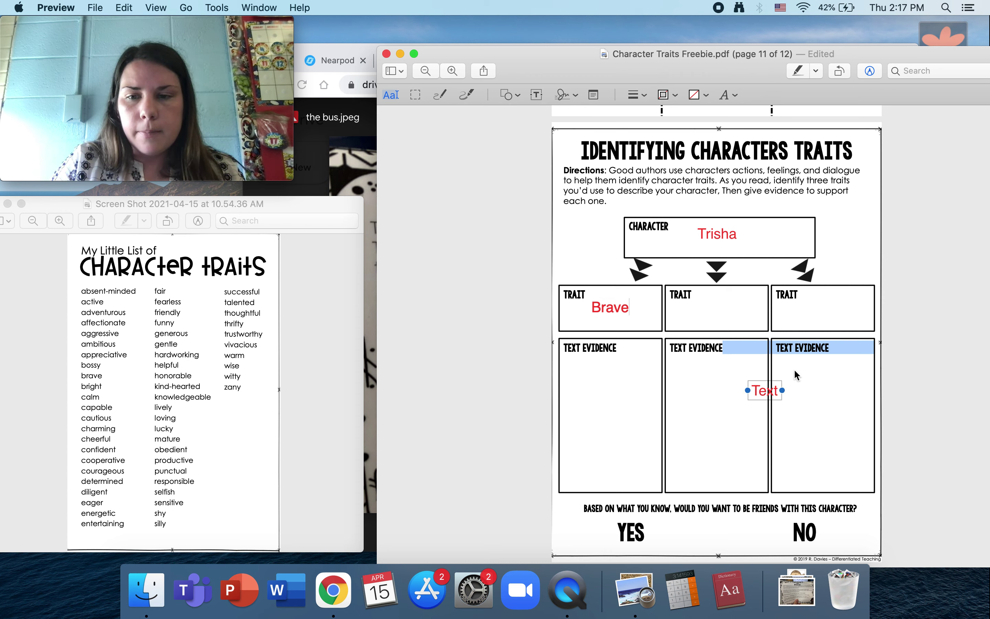
left_click_drag(770, 397, 719, 319)
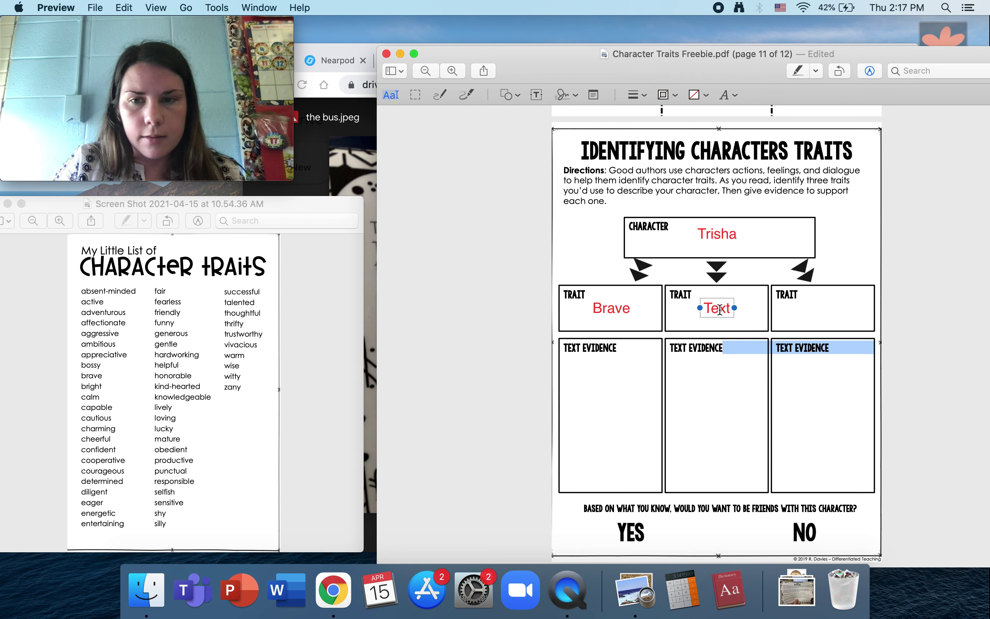
double_click(720, 308)
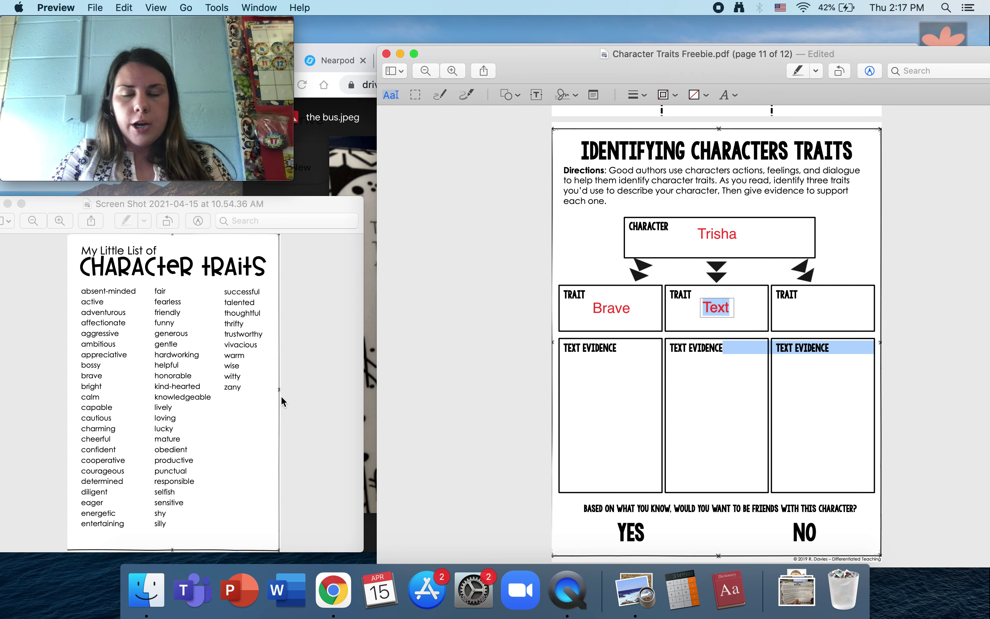
type("Helpful")
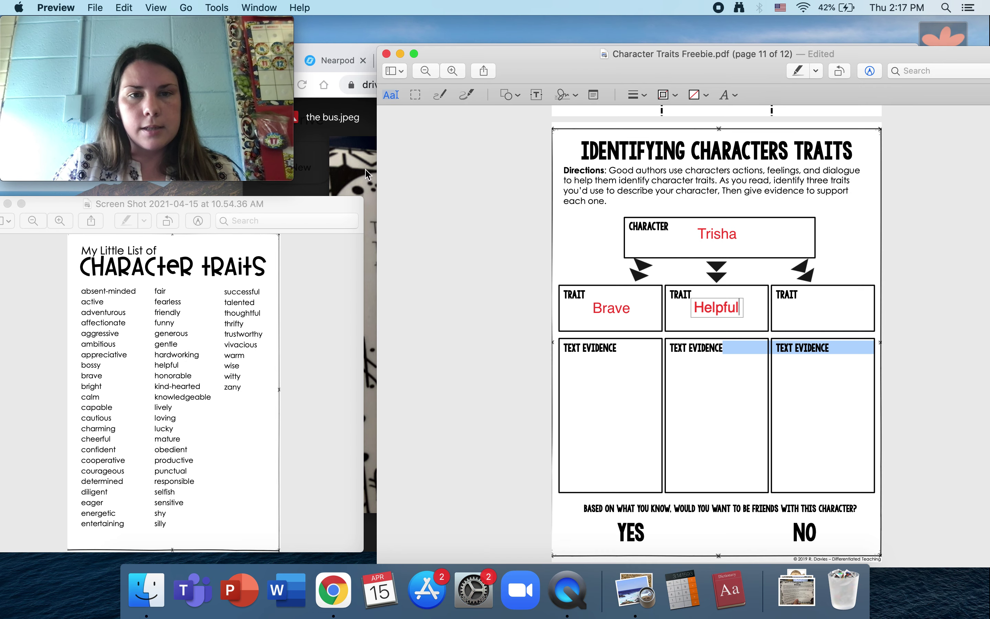
key("super+Tab")
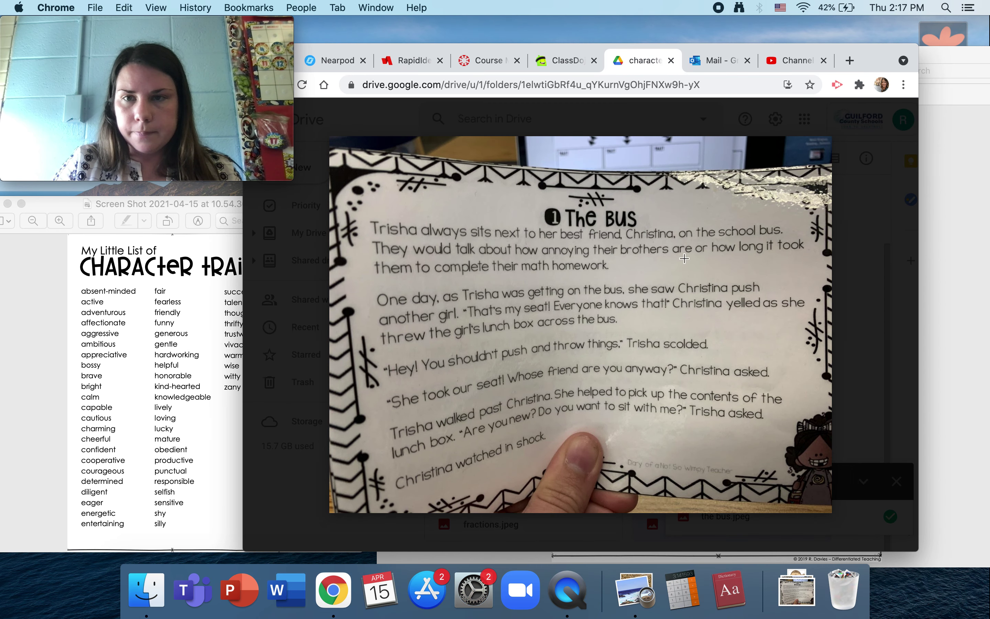
left_click(939, 60)
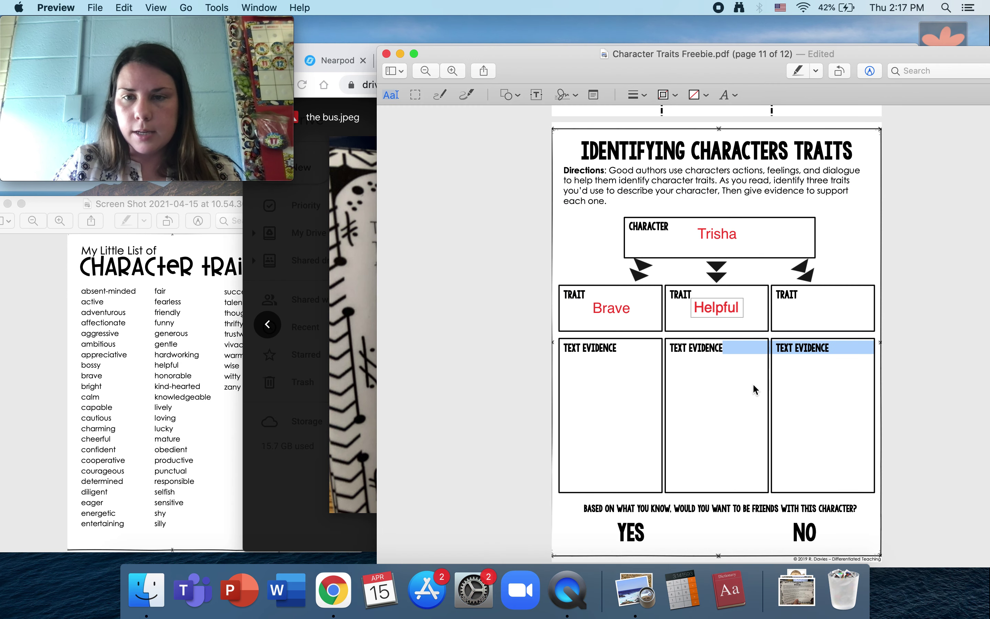
Step: Write 'Kind-hearted' in the third TRAIT box and add a new red text box
left_click(532, 95)
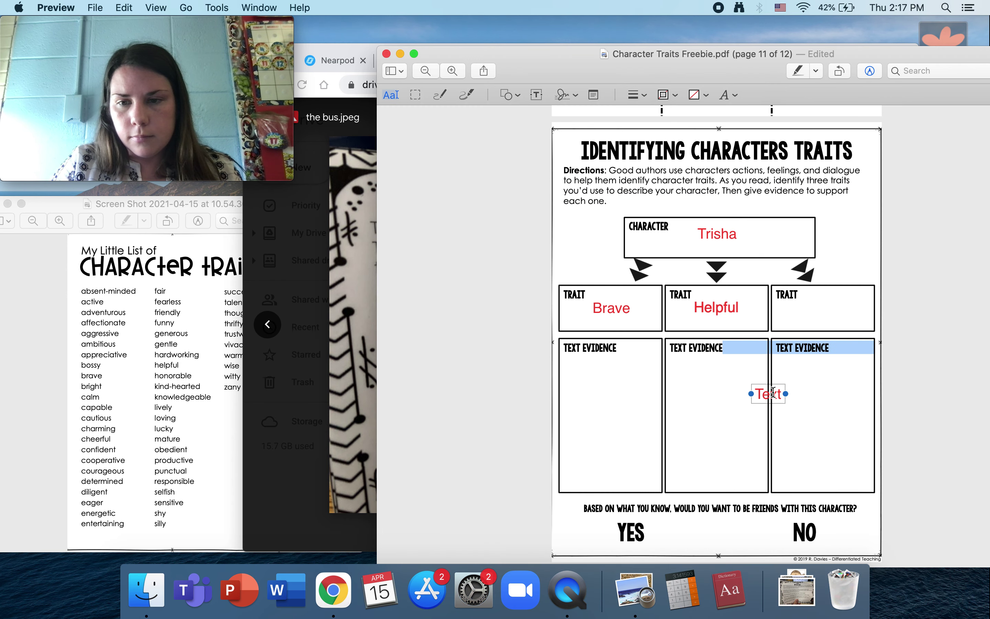
left_click_drag(773, 404, 821, 328)
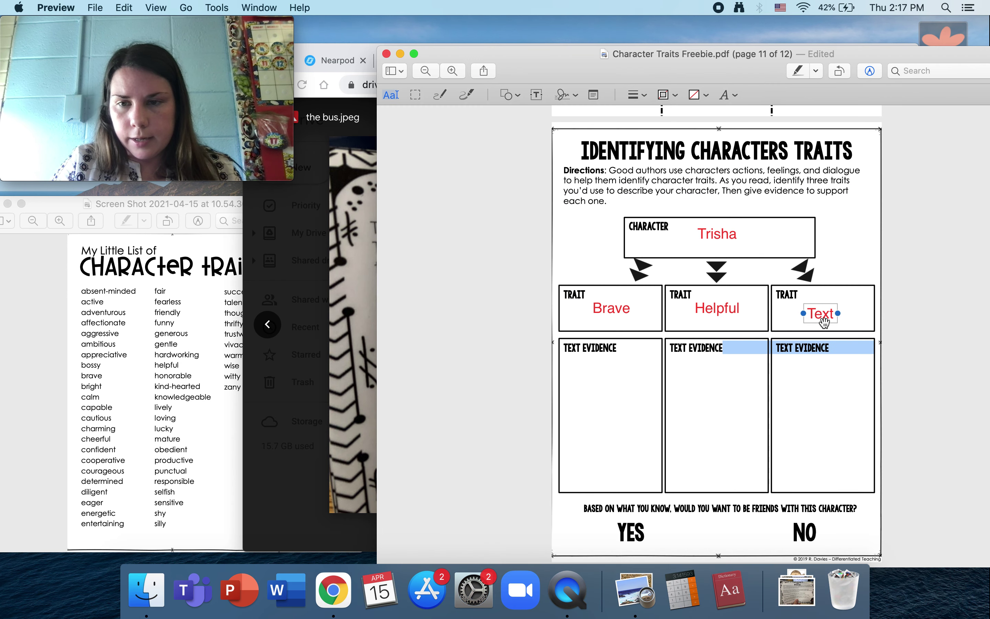
double_click(824, 322)
type("Kind")
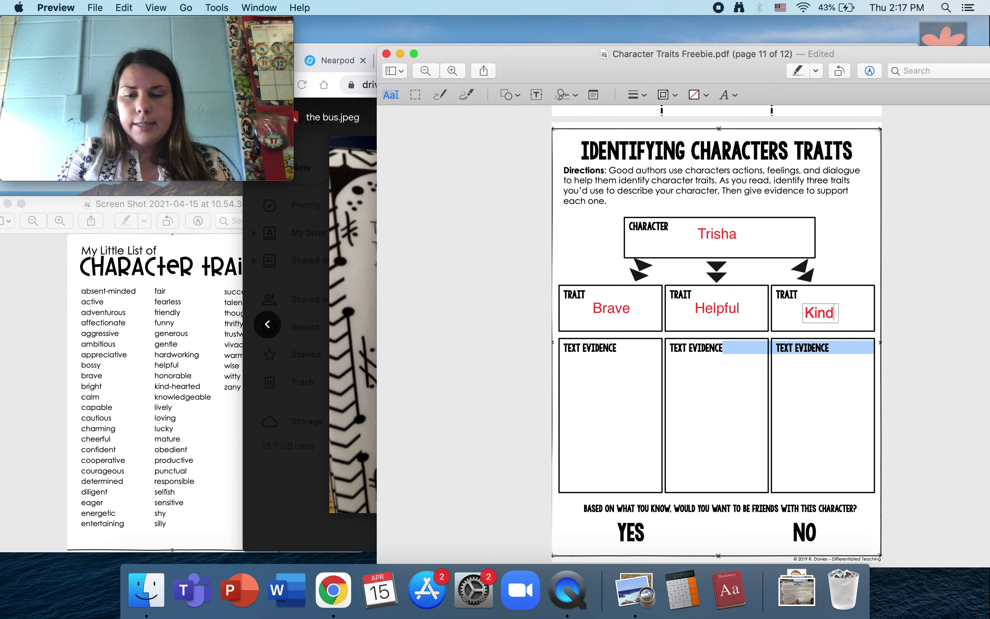
type("-hearted")
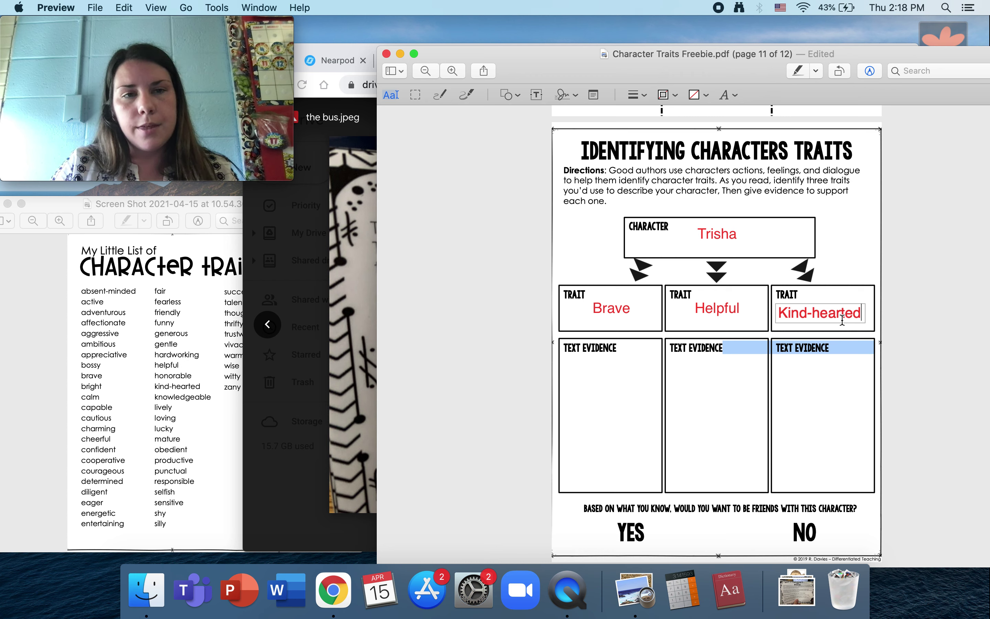
key("ctrl+super+t")
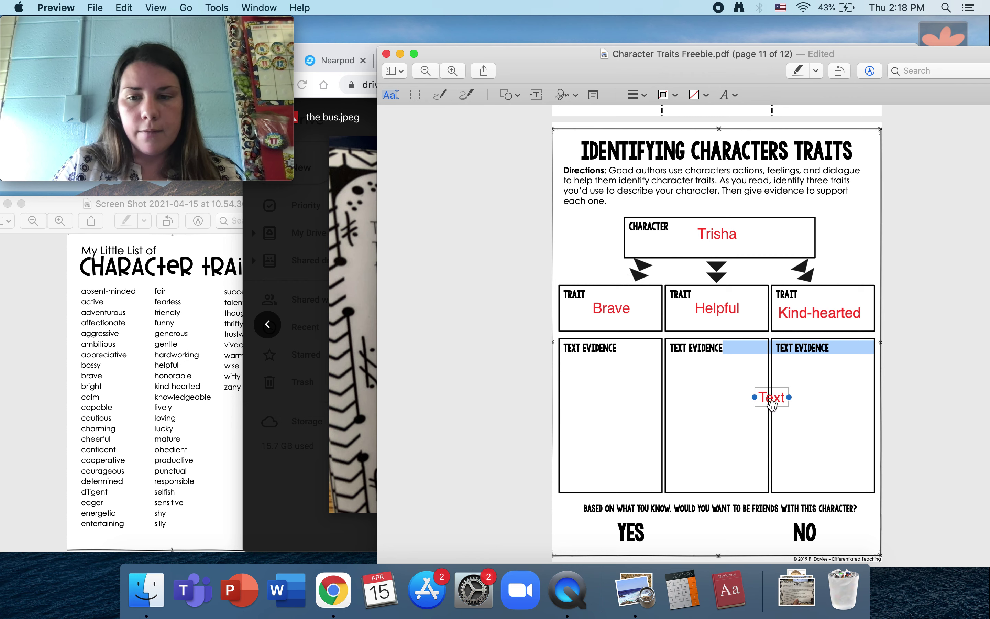
Step: With the story beside the organizer, type 'Trisha stands up to Christina' in the first evidence box
left_click_drag(771, 407, 603, 390)
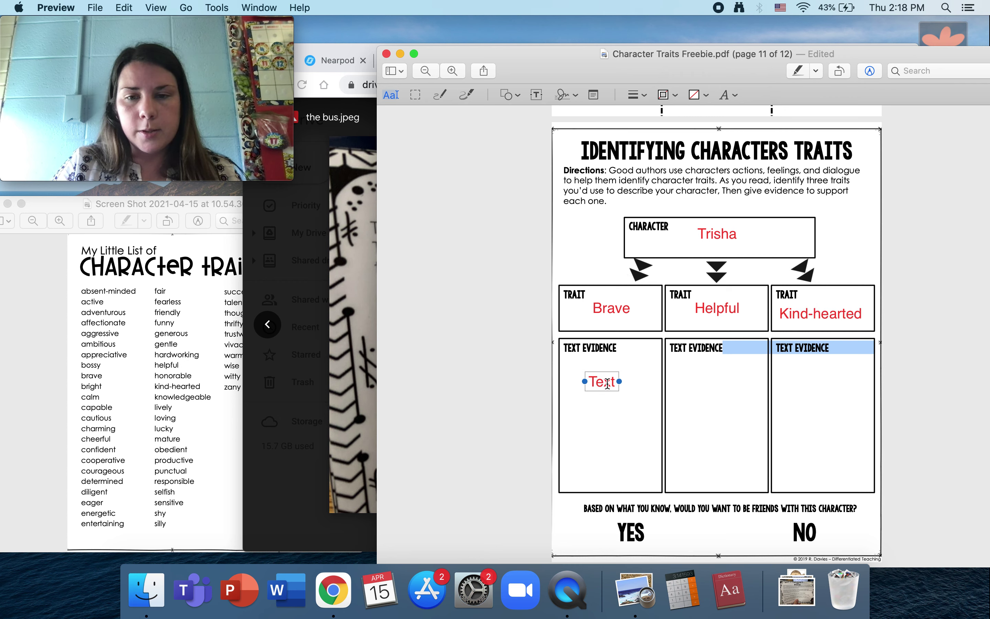
double_click(608, 383)
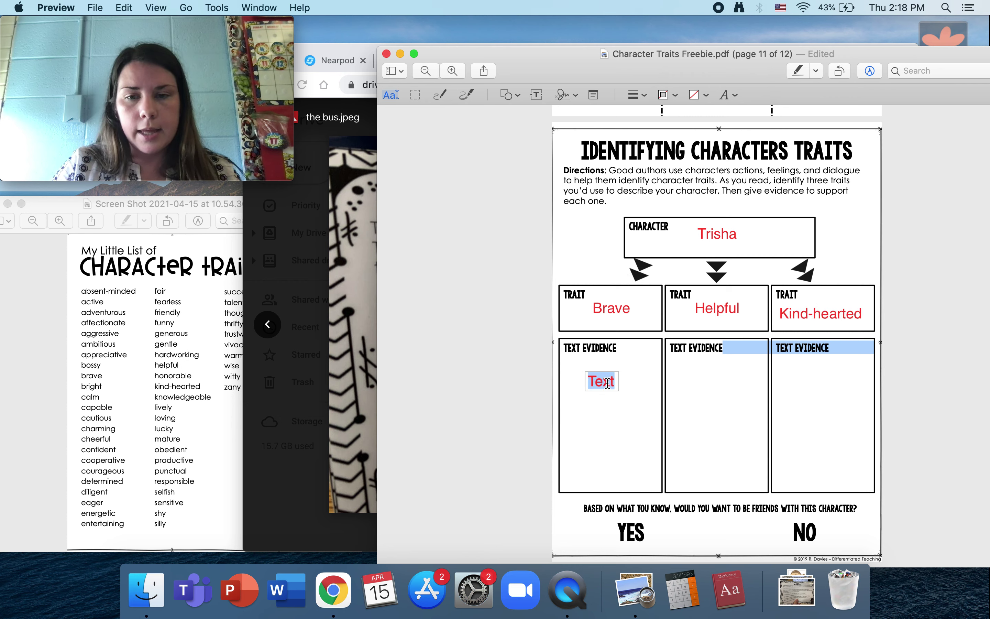
left_click(359, 270)
left_click_drag(868, 60, 554, 116)
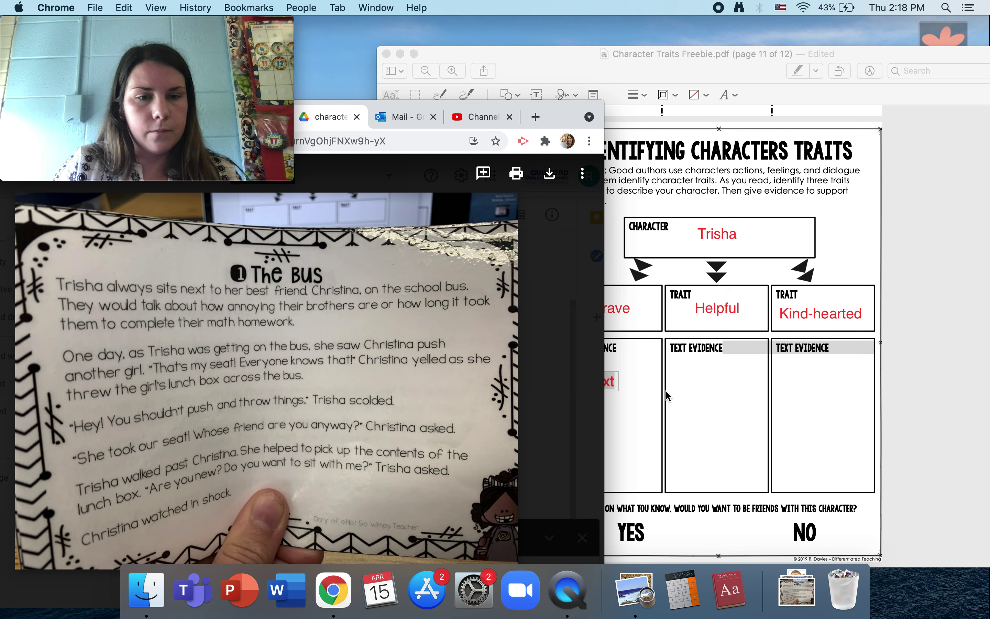
left_click(679, 393)
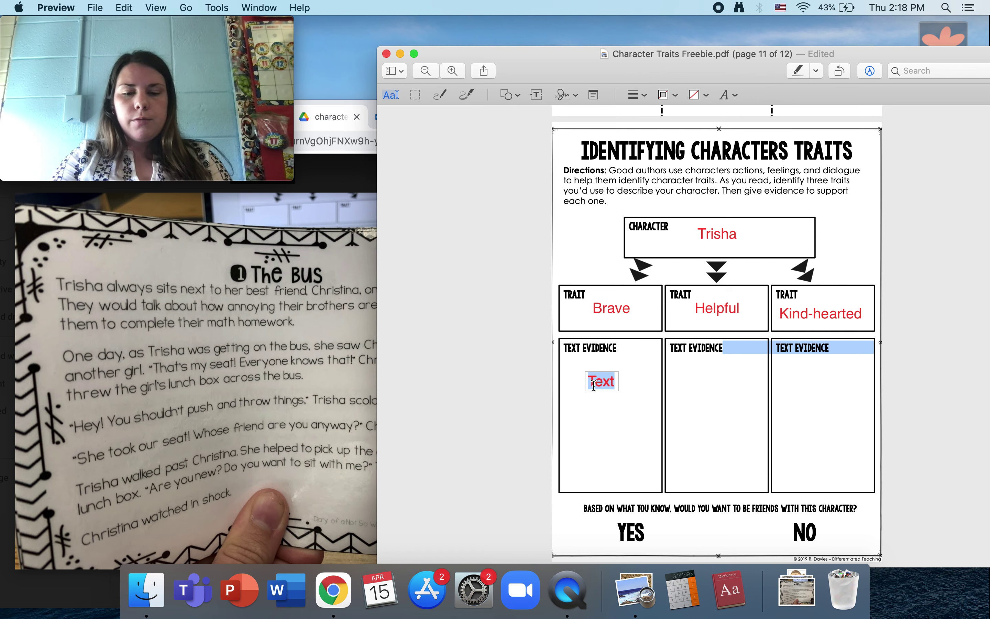
type("Trisha stand")
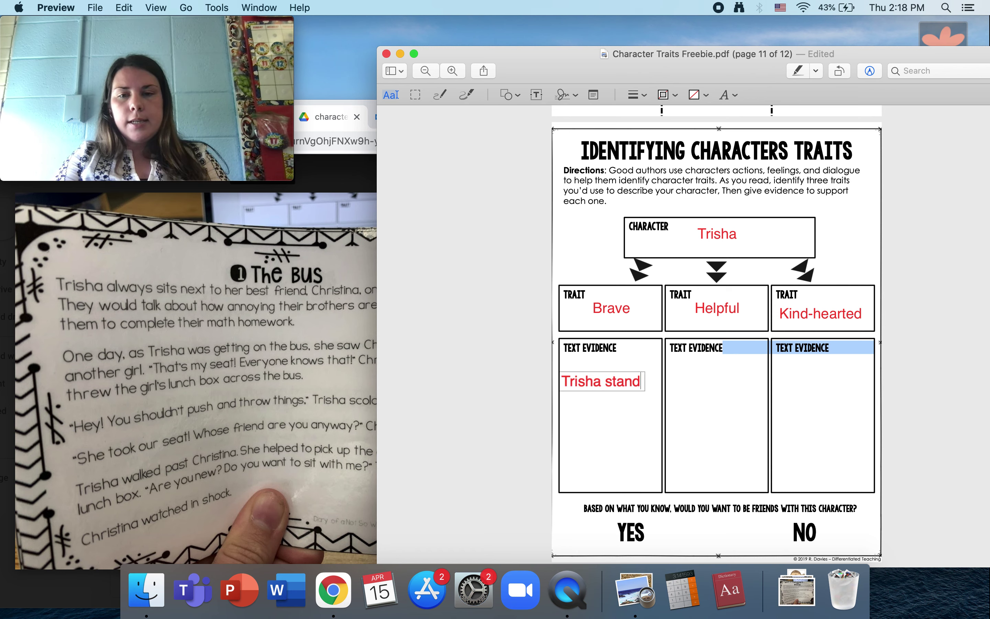
type("s up to Ch")
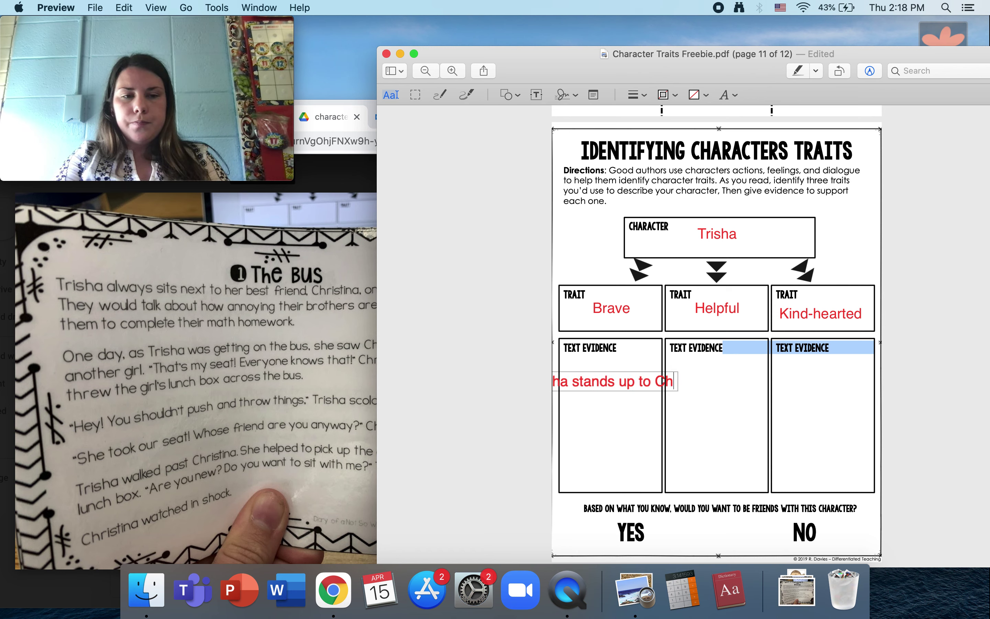
type("ristina")
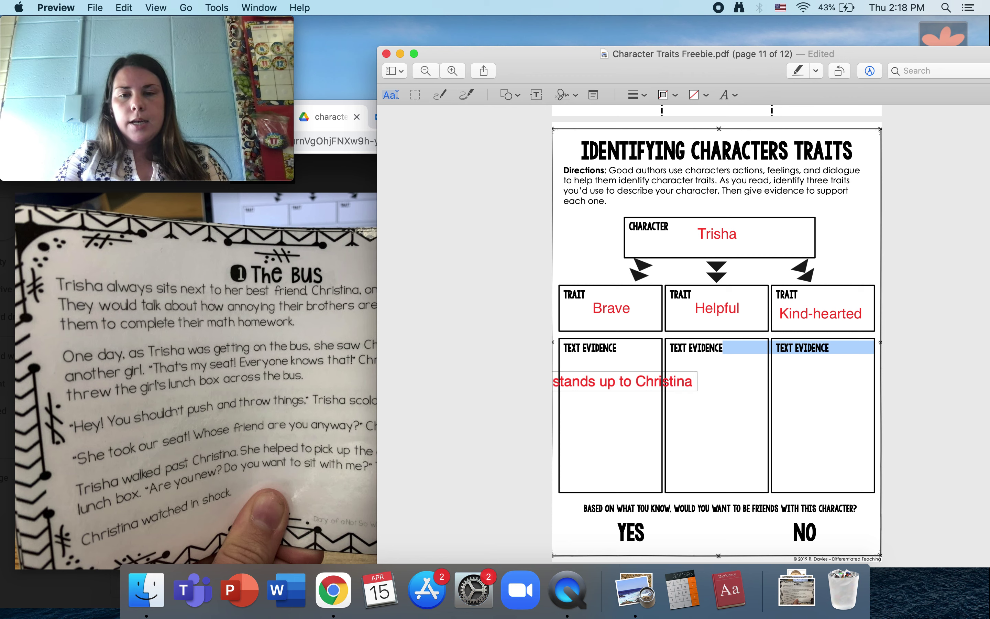
Step: Wrap the text, add 'even though that's her friend', and fit it in the cell
left_click_drag(697, 383, 607, 393)
left_click(603, 392)
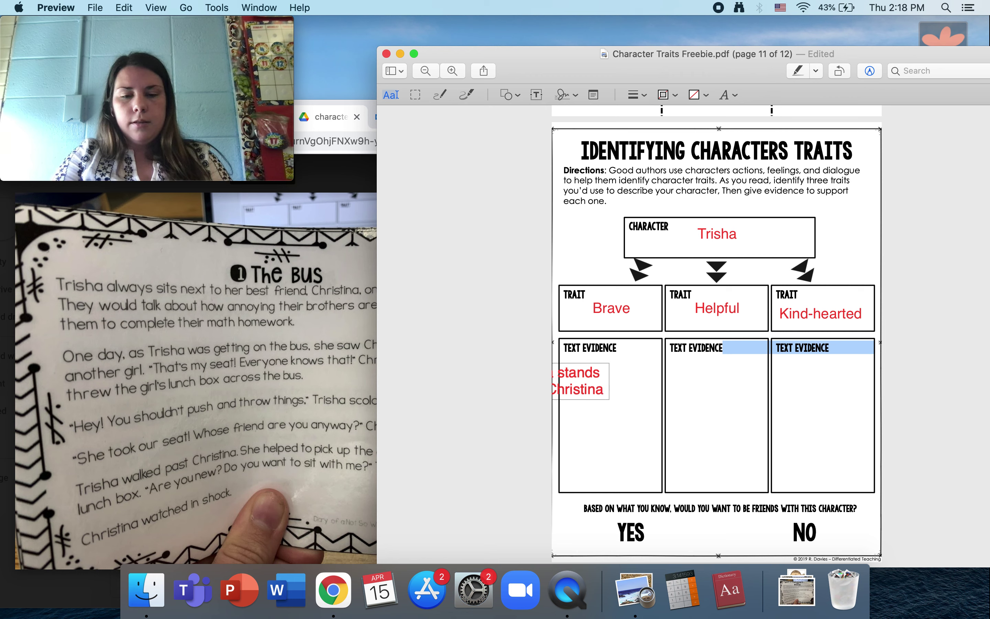
type("e")
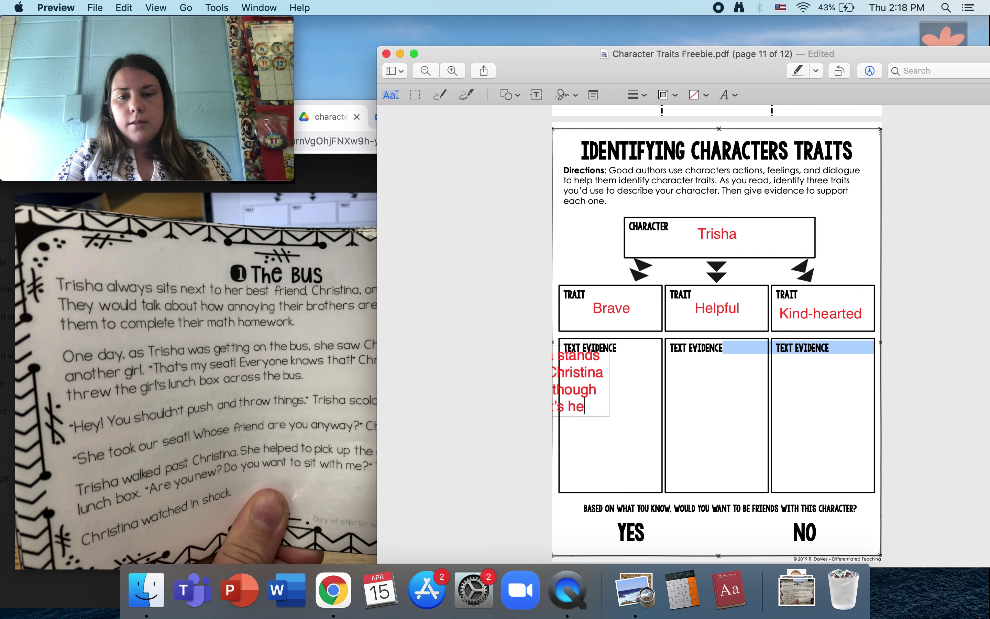
type("ven though that's her friend")
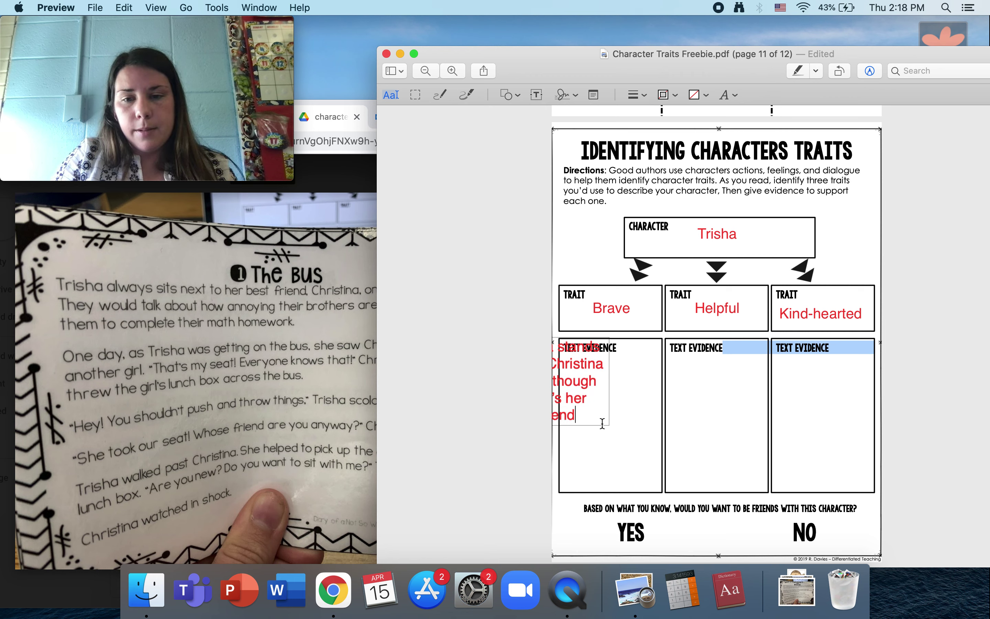
left_click(609, 423)
left_click_drag(608, 422, 661, 452)
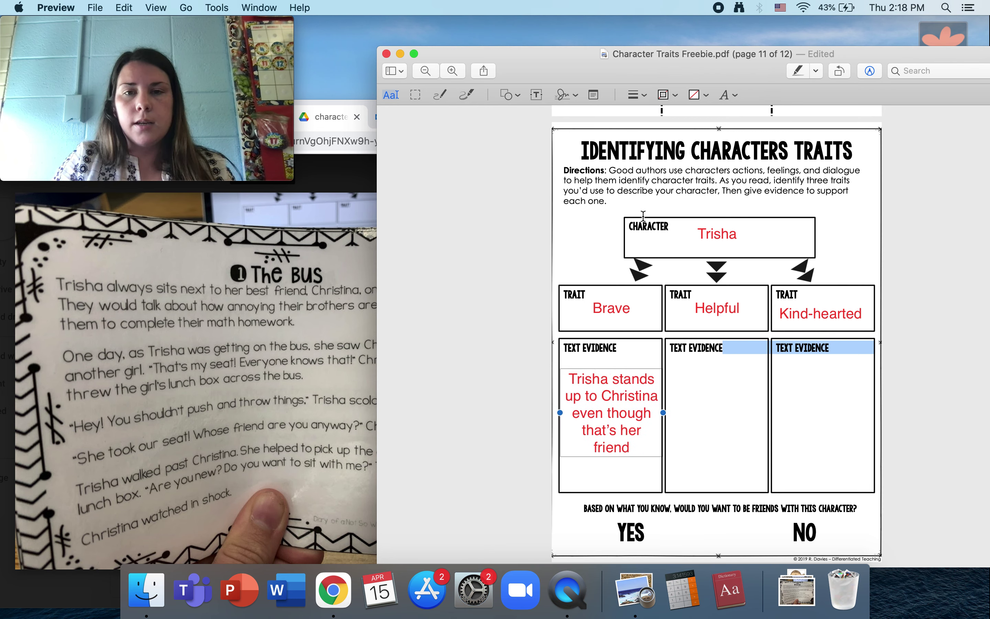
left_click(536, 95)
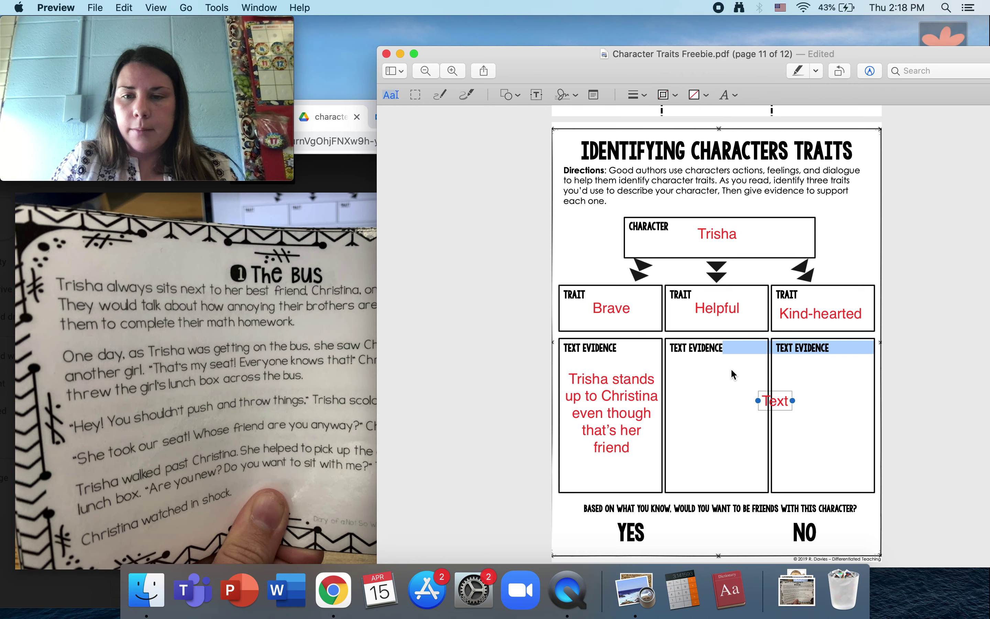
Step: Enter 'Trisha picked up the new girl's lunch box' in the middle evidence cell, wrapped to fit
left_click_drag(778, 411, 724, 402)
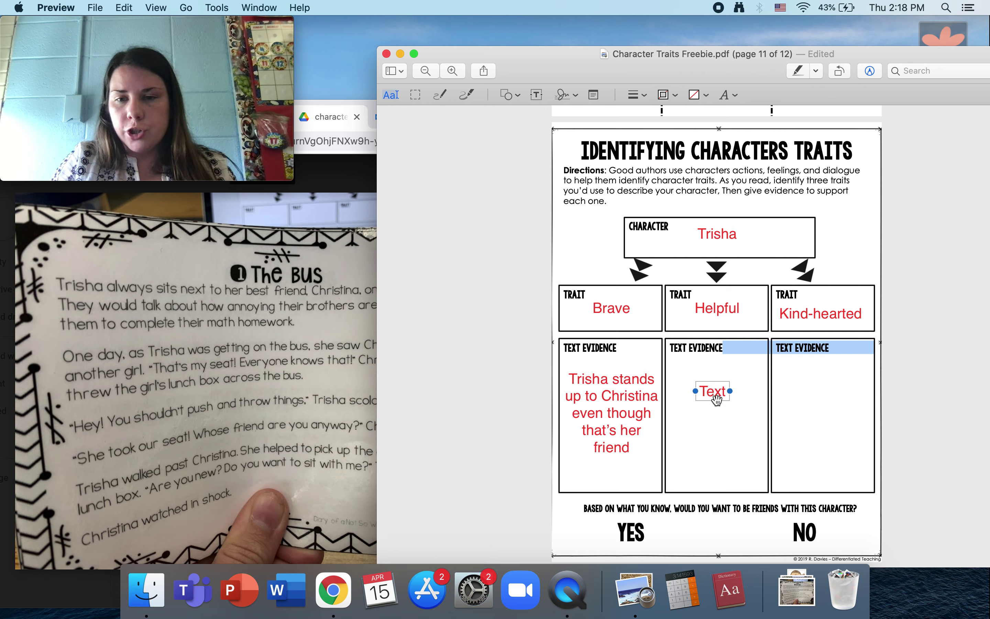
double_click(716, 390)
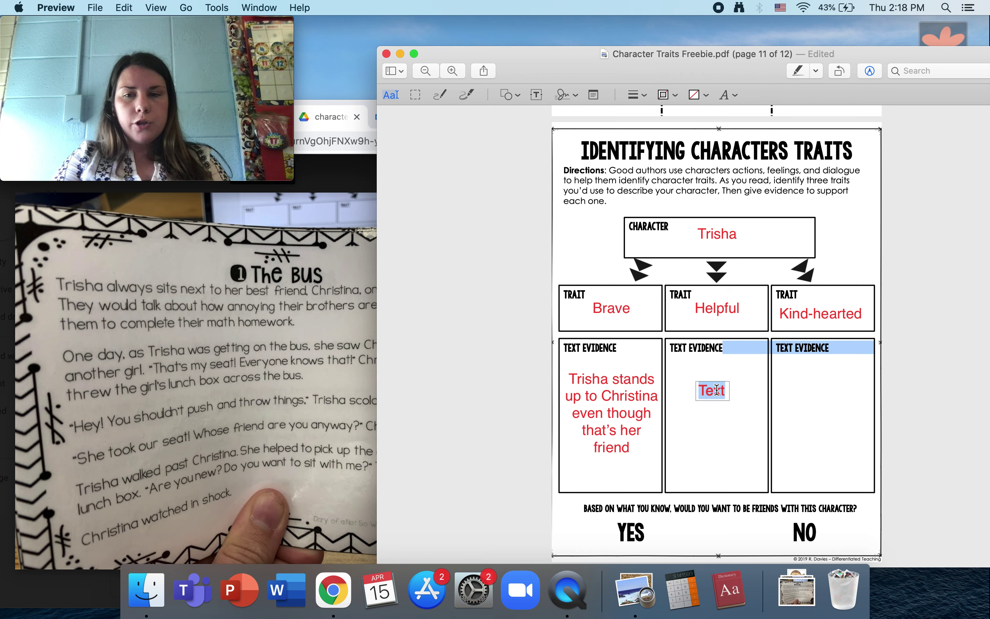
type("Trisha picked up")
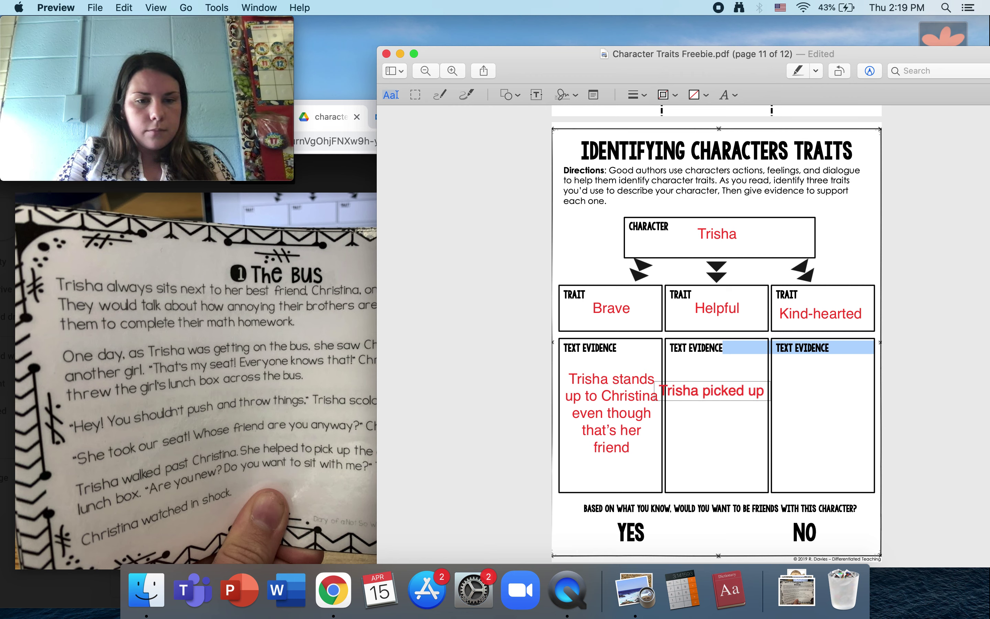
type("the new girl's")
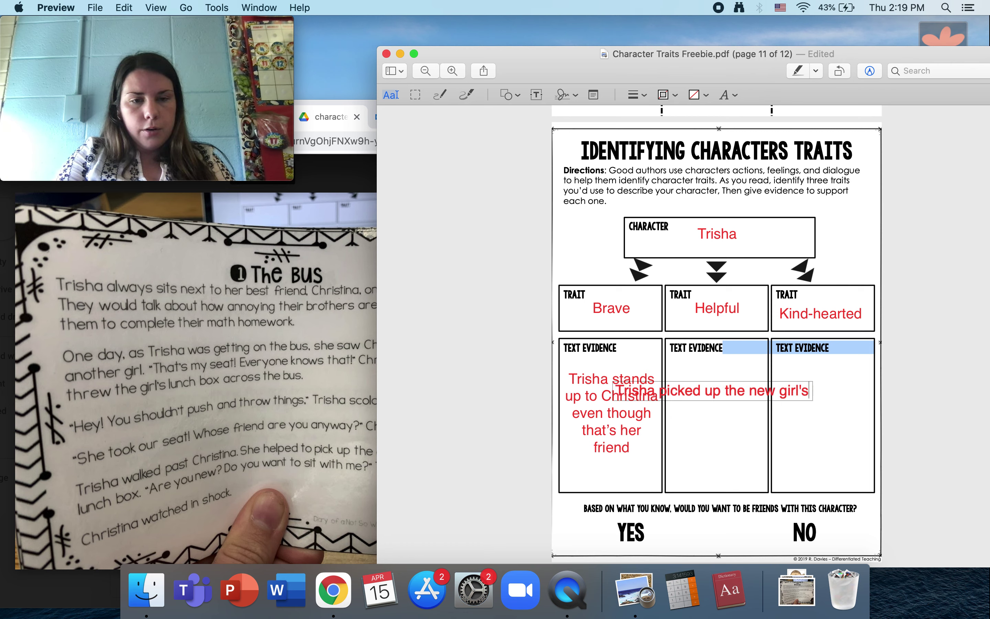
type(" lunch box")
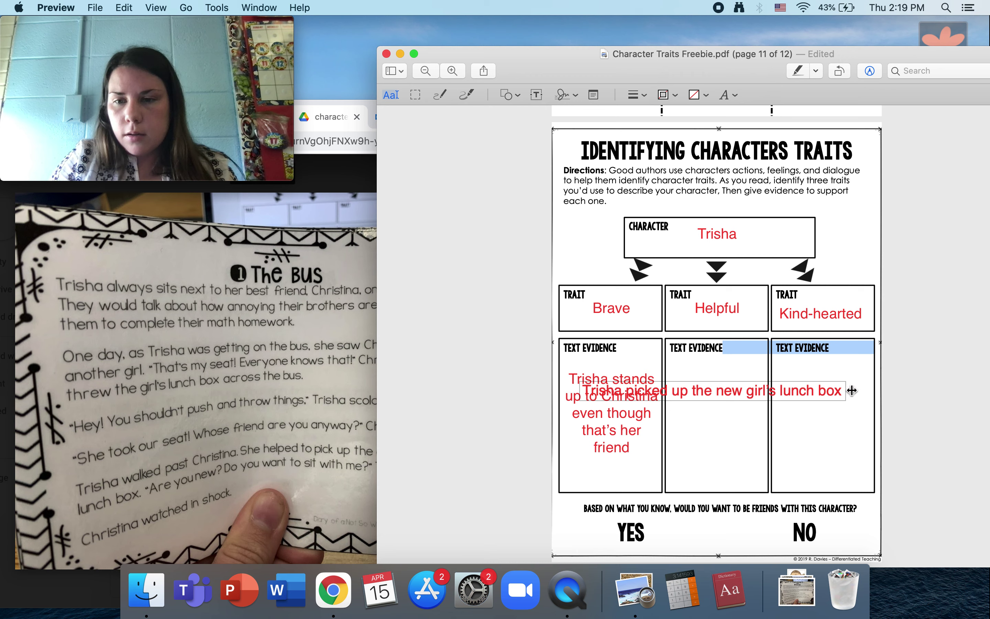
left_click_drag(845, 391, 670, 390)
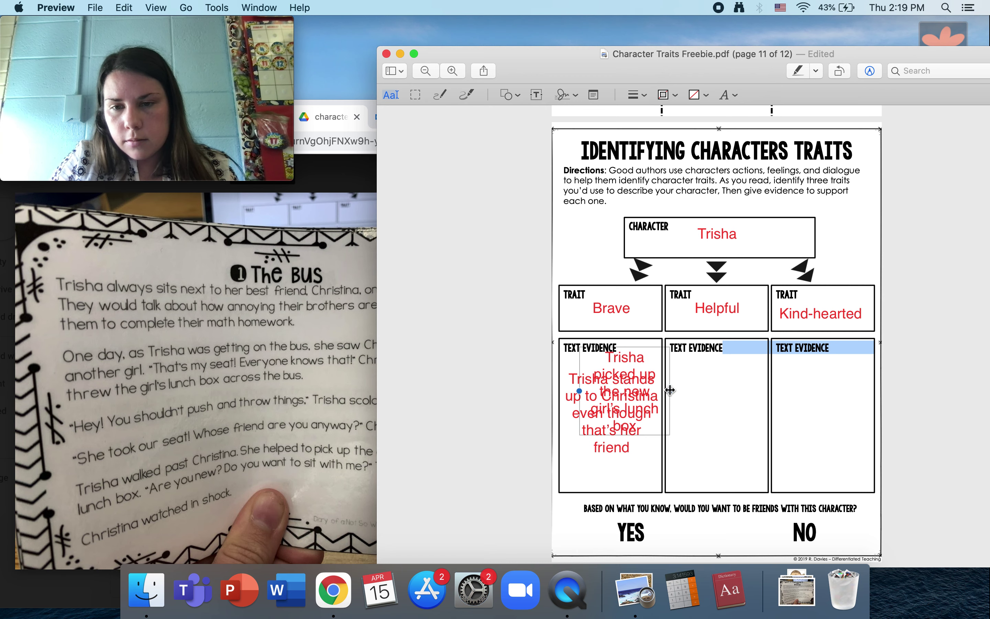
left_click_drag(665, 434, 758, 456)
left_click(799, 434)
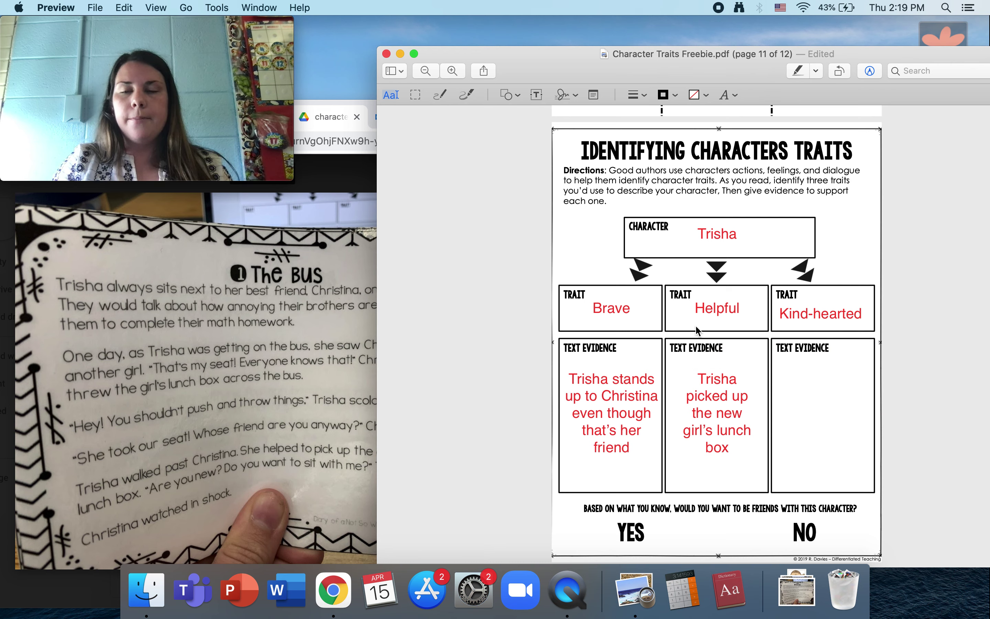
left_click(537, 95)
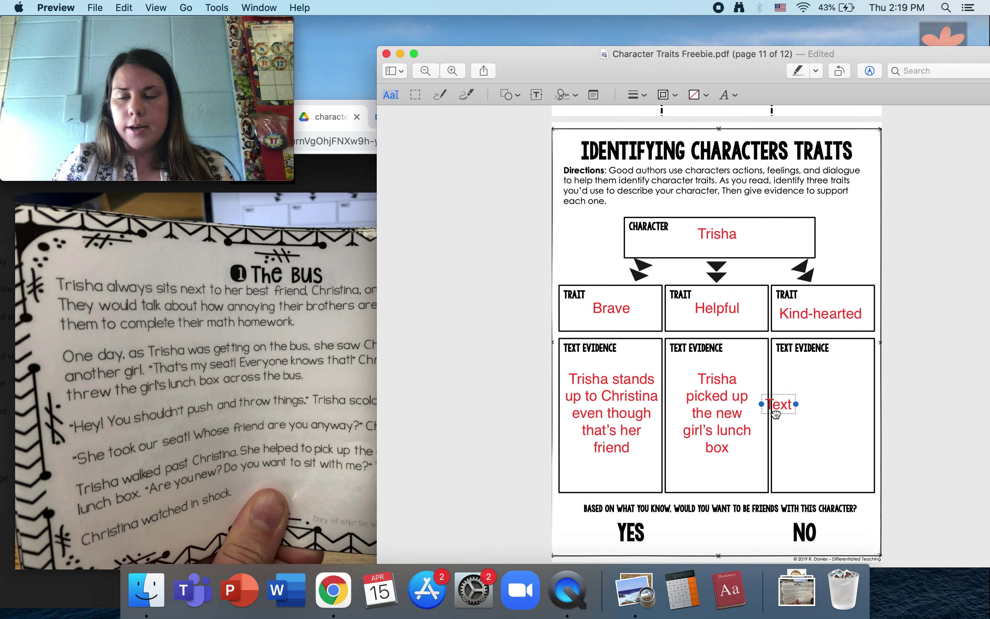
Step: Enter 'Trisha invited the new girl to sit with her on the bus.' in the third cell, wrapped and centered
left_click_drag(776, 414, 811, 408)
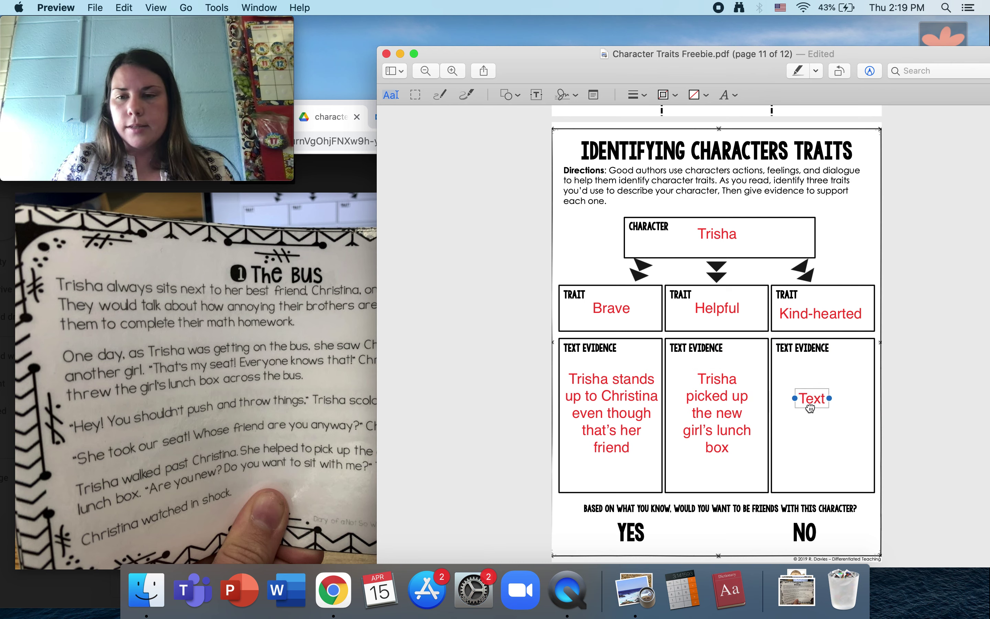
type("Trisha invited th")
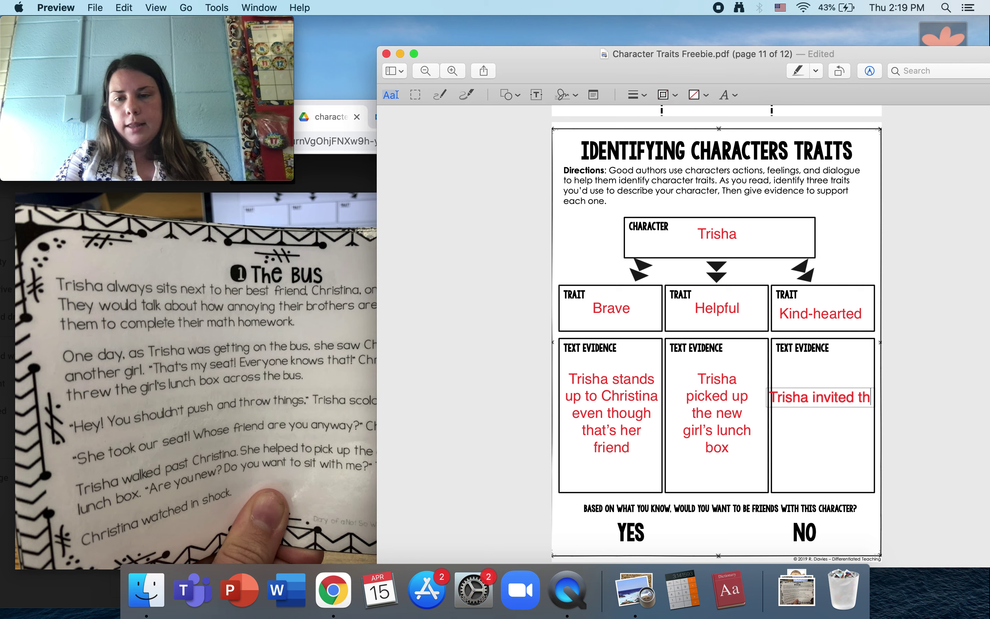
type("e new gir")
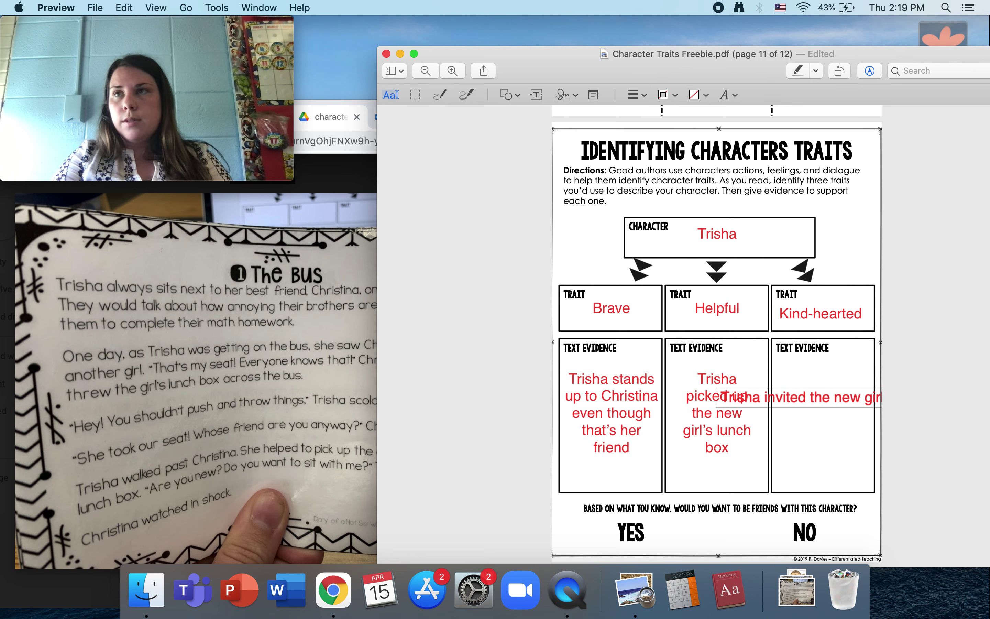
type("l to sit with")
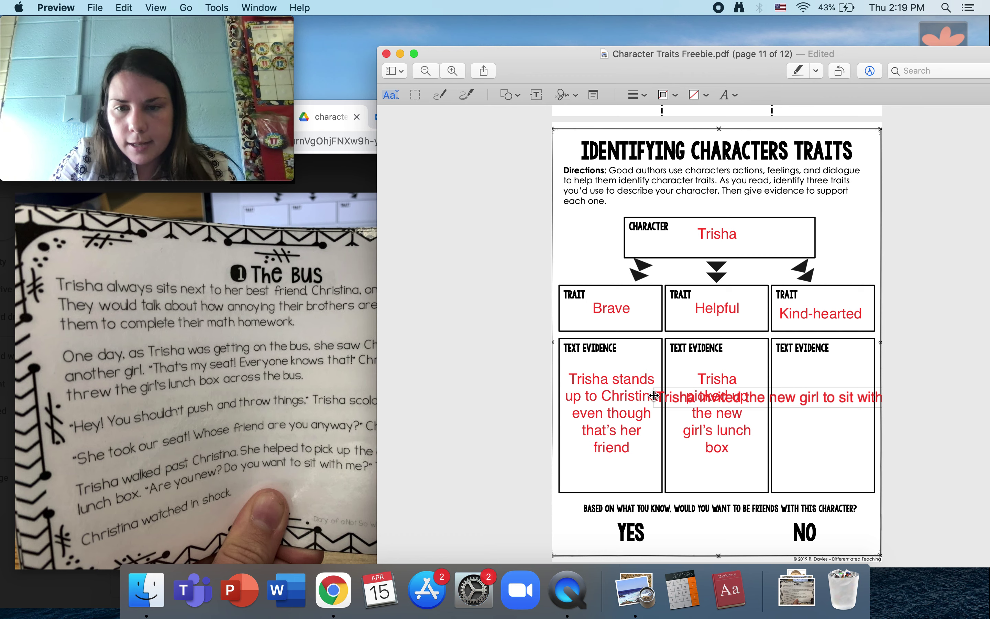
left_click_drag(654, 395, 809, 414)
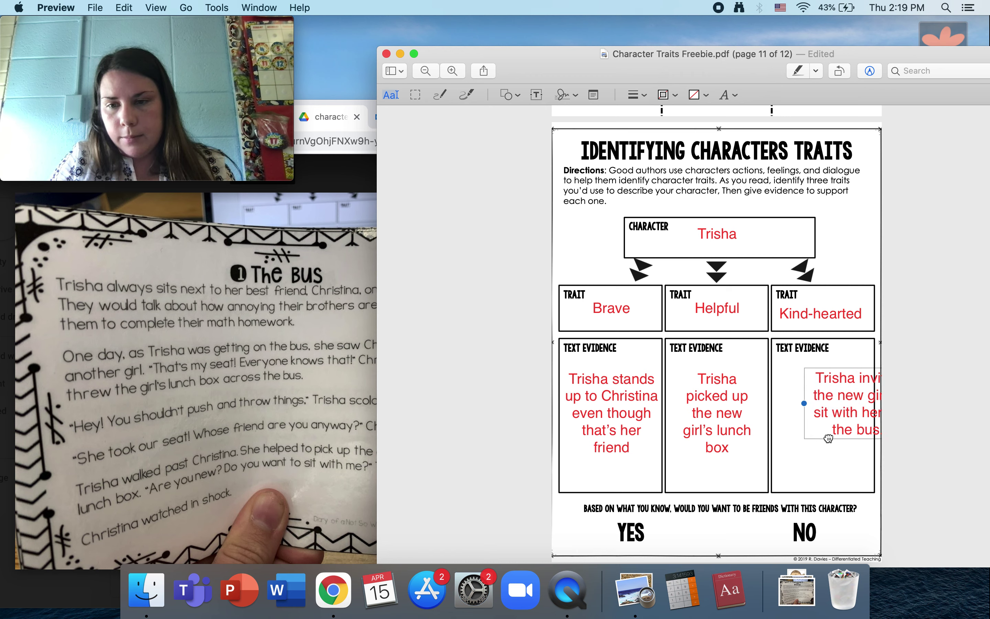
left_click(829, 438)
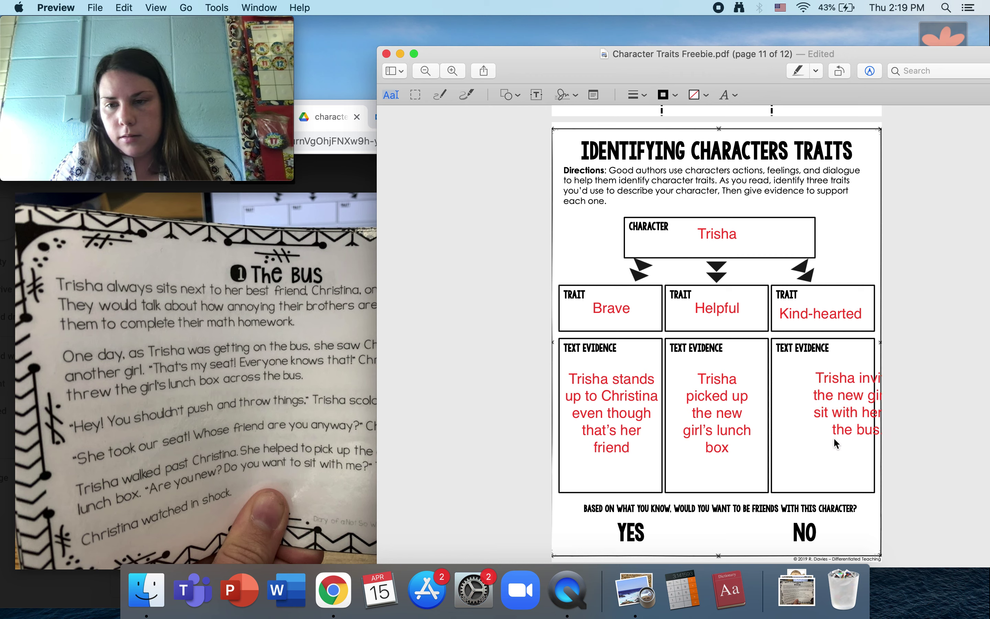
left_click_drag(840, 429, 804, 437)
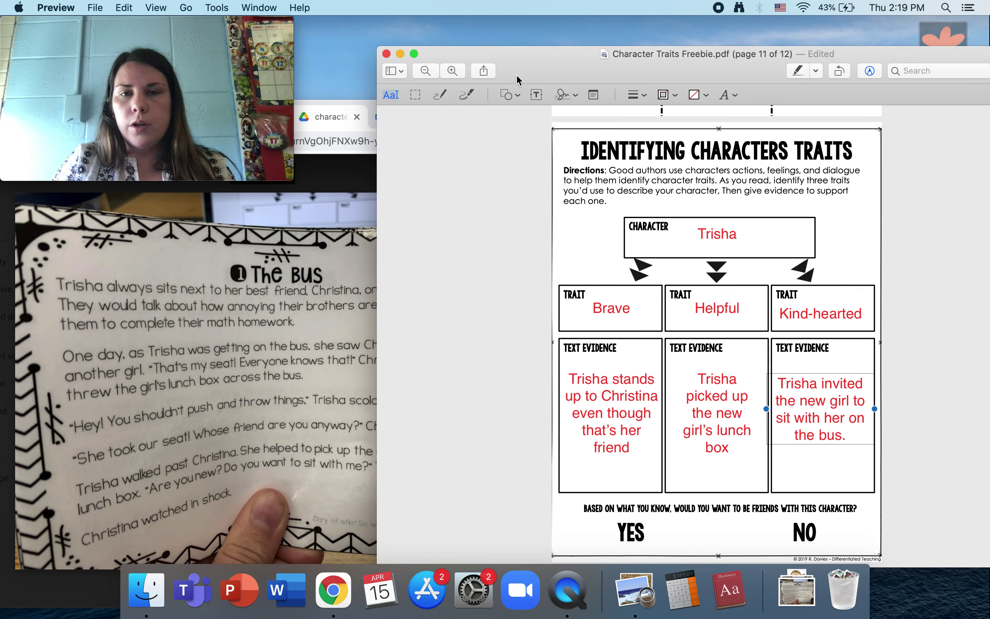
left_click(440, 97)
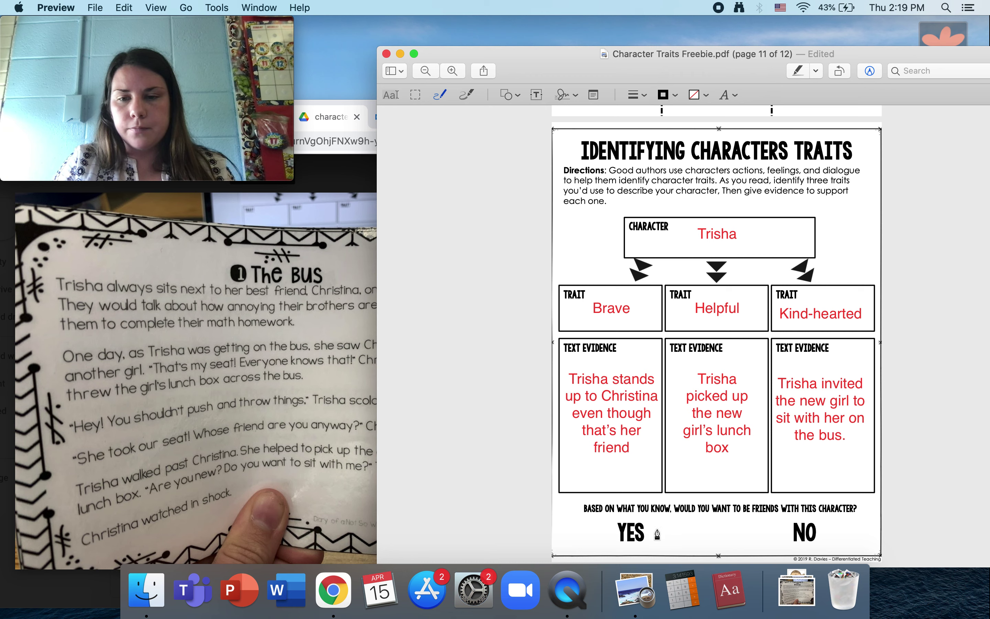
Step: Draw a red oval around YES, then bring The Bus story photo back to the front
mouse_move(657, 534)
left_mouse_down()
mouse_move(654, 519)
mouse_move(610, 528)
mouse_move(653, 550)
mouse_move(632, 512)
mouse_move(643, 551)
mouse_move(675, 528)
mouse_move(603, 526)
left_mouse_up()
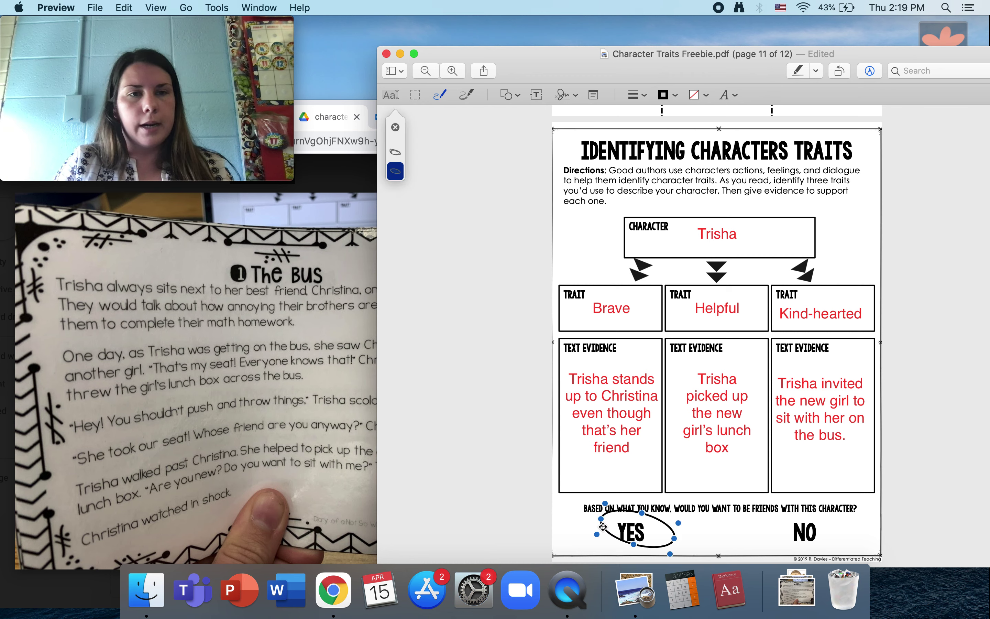
left_click(355, 221)
Step: Bring the character traits list screenshot forward beside the bus story photo
left_click(104, 348)
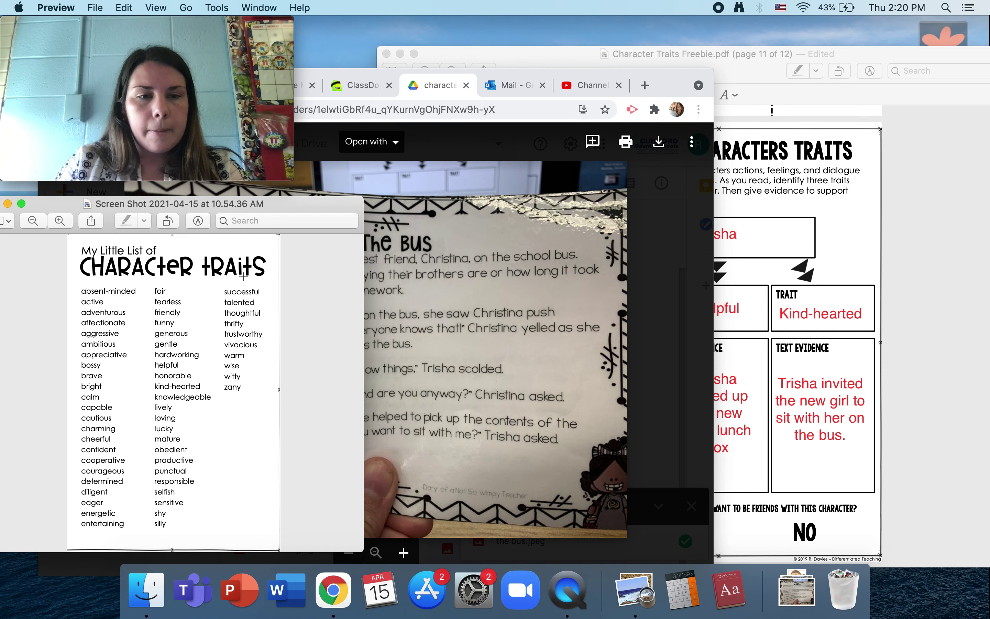